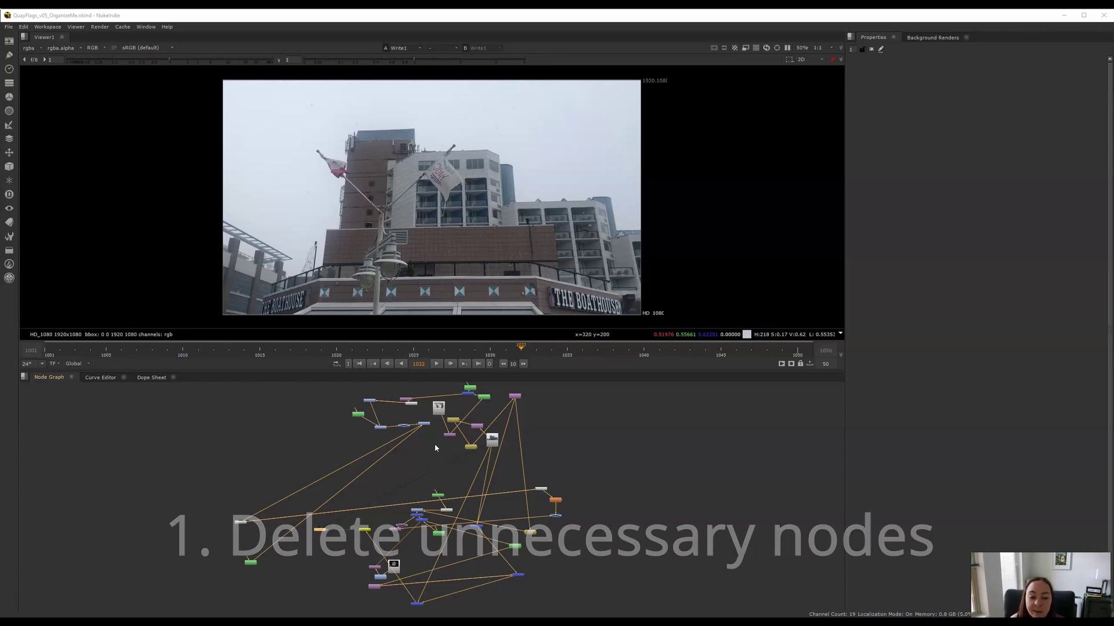
Delete the disabled ColorCorrect2 node between the two active ColorCorrect nodes.
click(420, 428)
scroll(419, 425, up, 5)
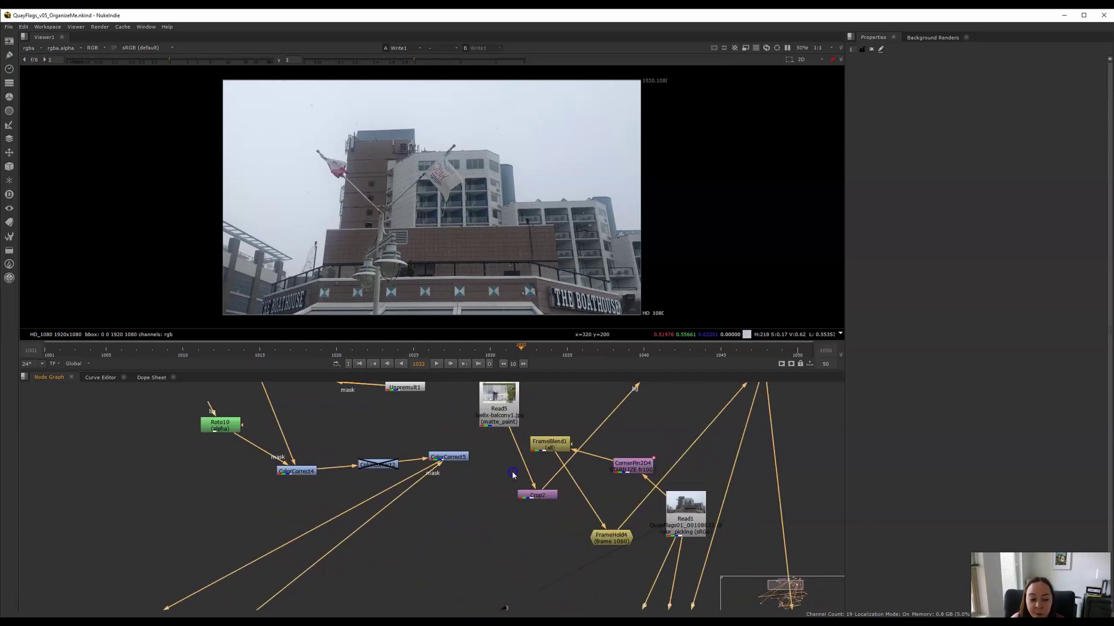
click(382, 468)
double_click(382, 469)
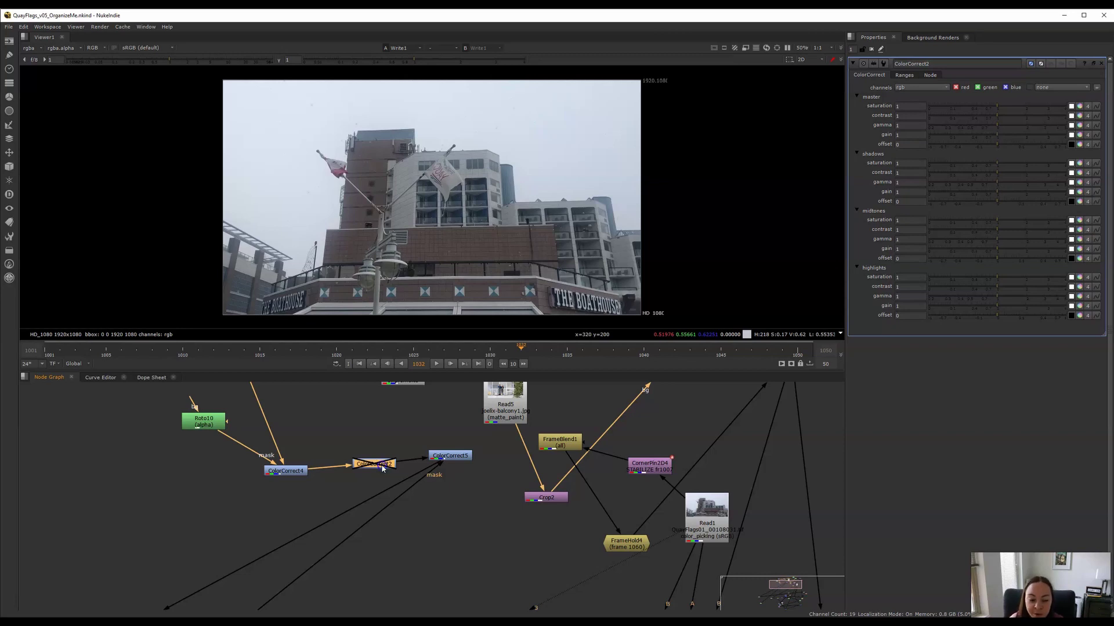
key(Delete)
Delete the disabled node beneath the orange node in the lower part of the node graph.
scroll(455, 479, down, 6)
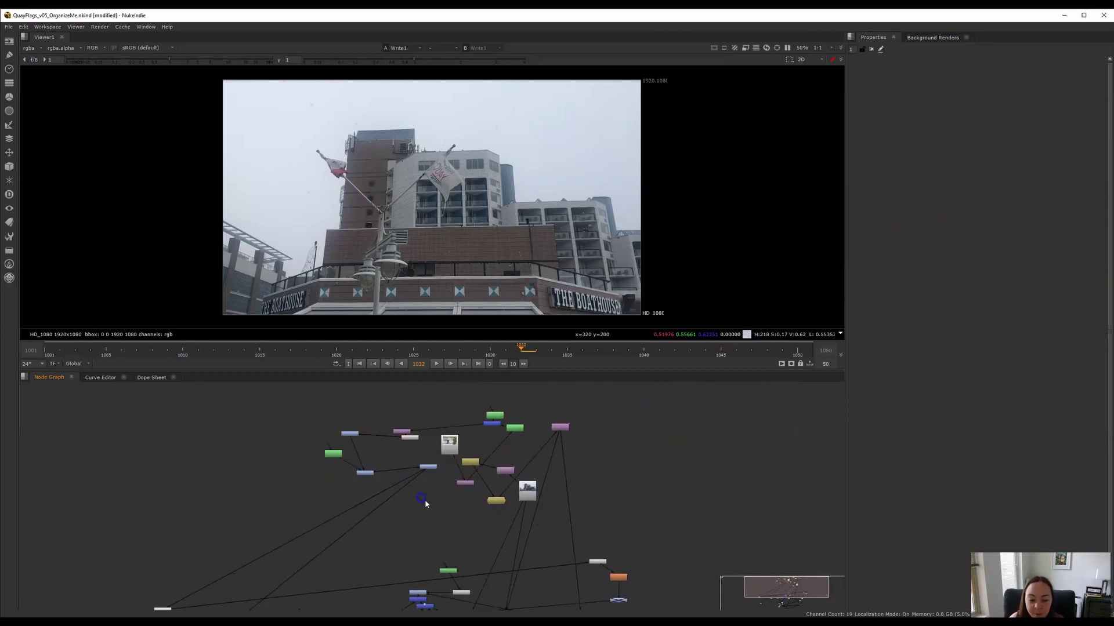
middle_drag(466, 526, 429, 403)
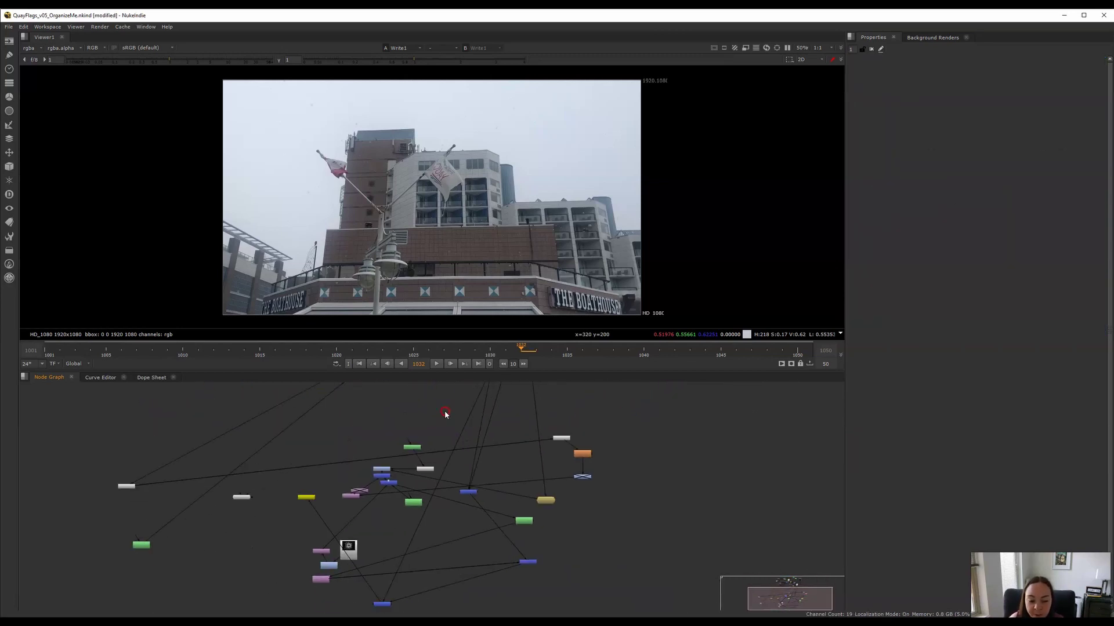
drag(618, 467, 584, 478)
key(Delete)
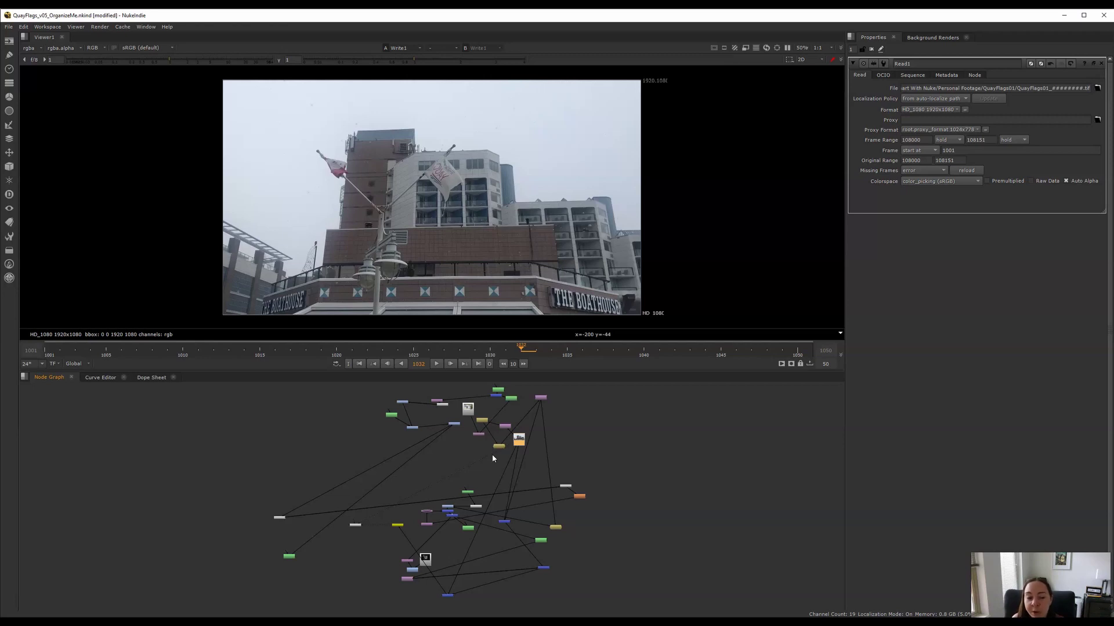
Move Read1 clear of the other nodes and paste two copies of it beside it.
drag(518, 440, 593, 429)
scroll(593, 429, up, 5)
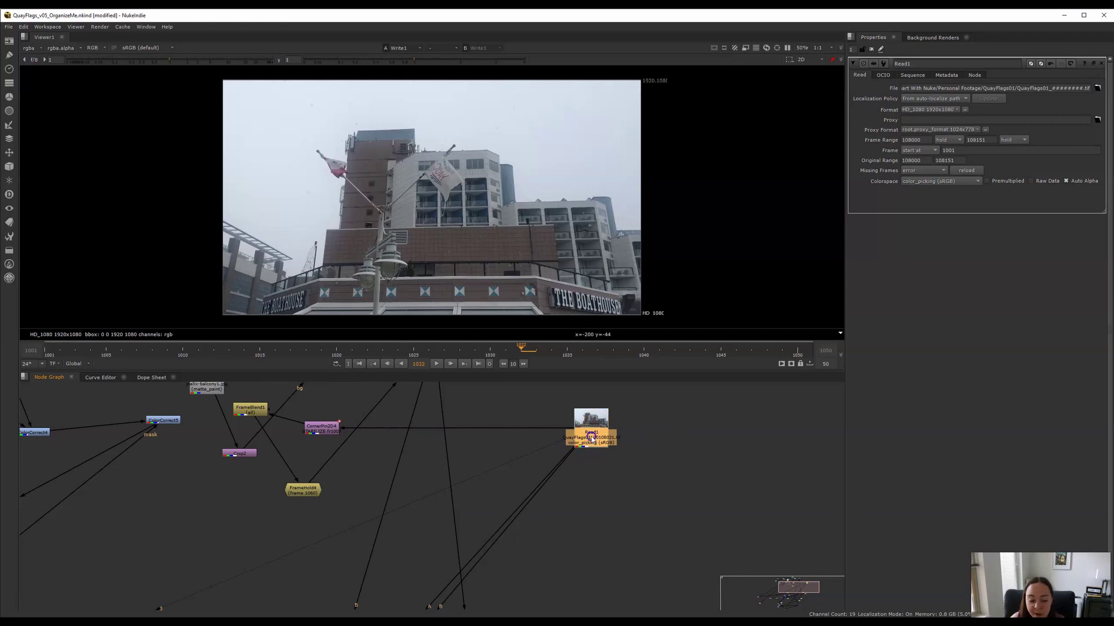
key(ctrl+c)
click(645, 440)
key(ctrl+v)
click(720, 432)
key(ctrl+v)
click(719, 499)
Move the two Read1 copies near separate branches and connect the green node of the lower branch to the nearest copy.
scroll(621, 448, down, 3)
drag(635, 452, 403, 513)
drag(673, 446, 662, 578)
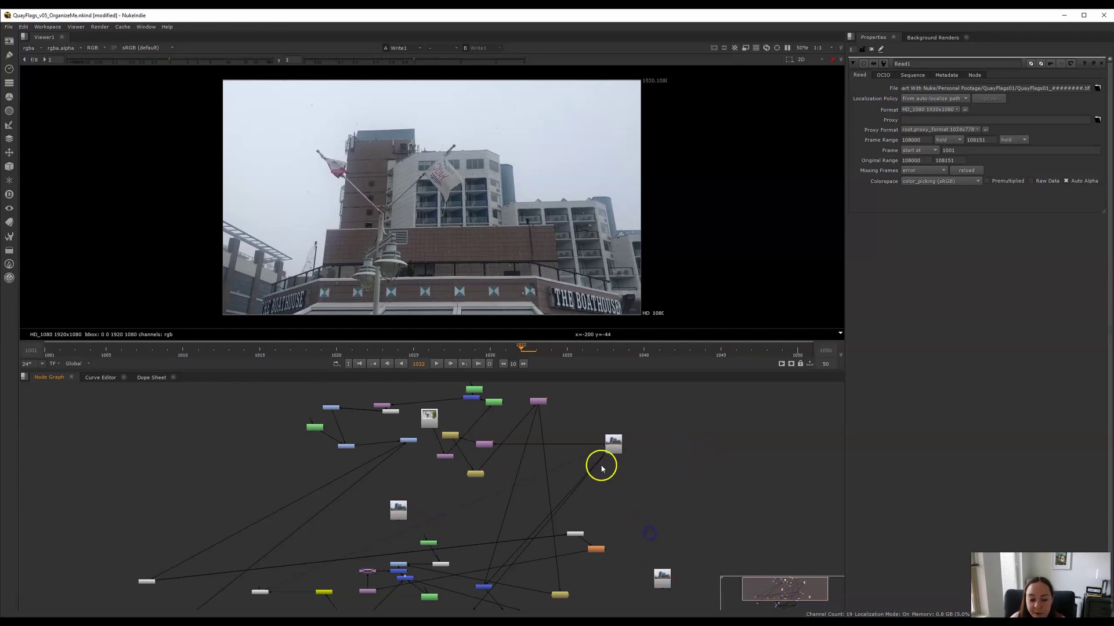
drag(601, 467, 398, 509)
middle_drag(644, 472, 604, 452)
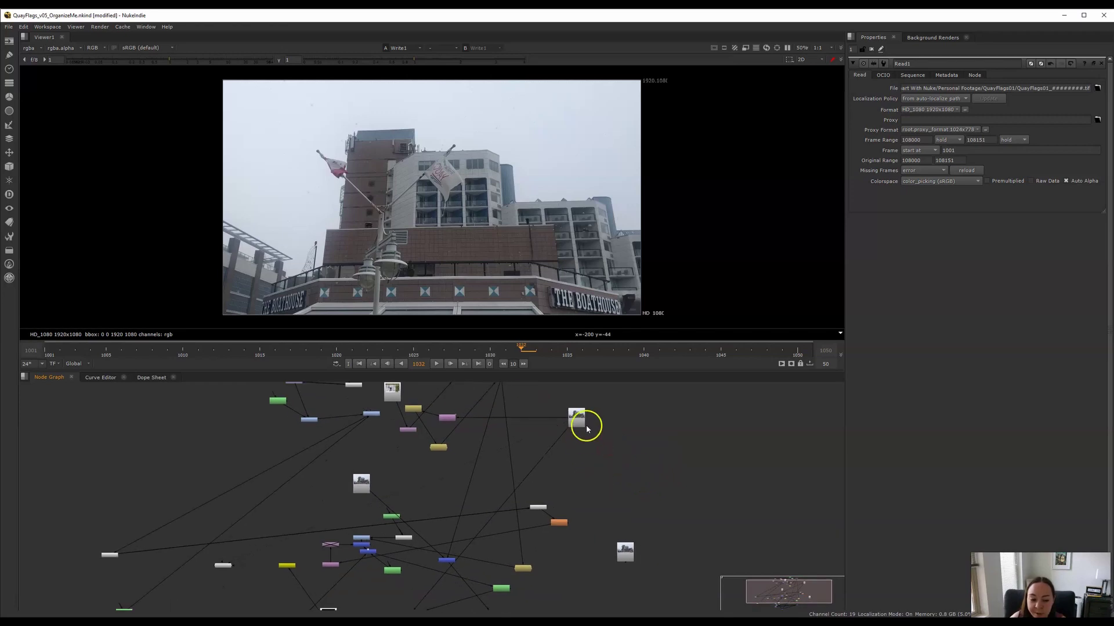
Undo the placement and reconnection of the Read1 copies, and delete both duplicates.
click(580, 419)
scroll(583, 424, up, 4)
click(614, 481)
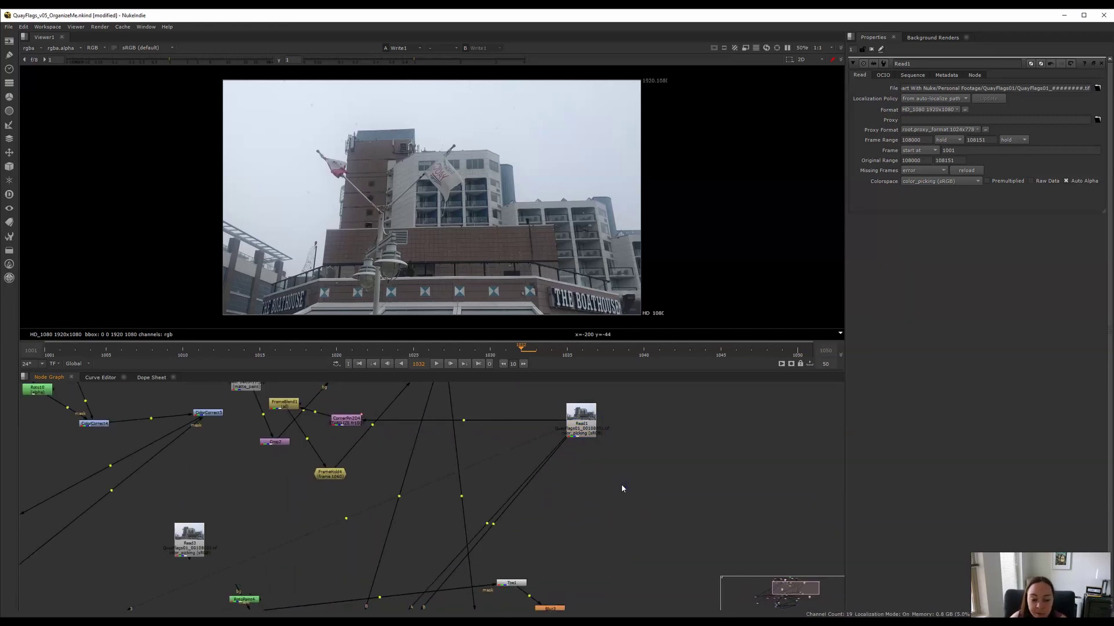
key(ctrl+z)
key(ctrl+z)
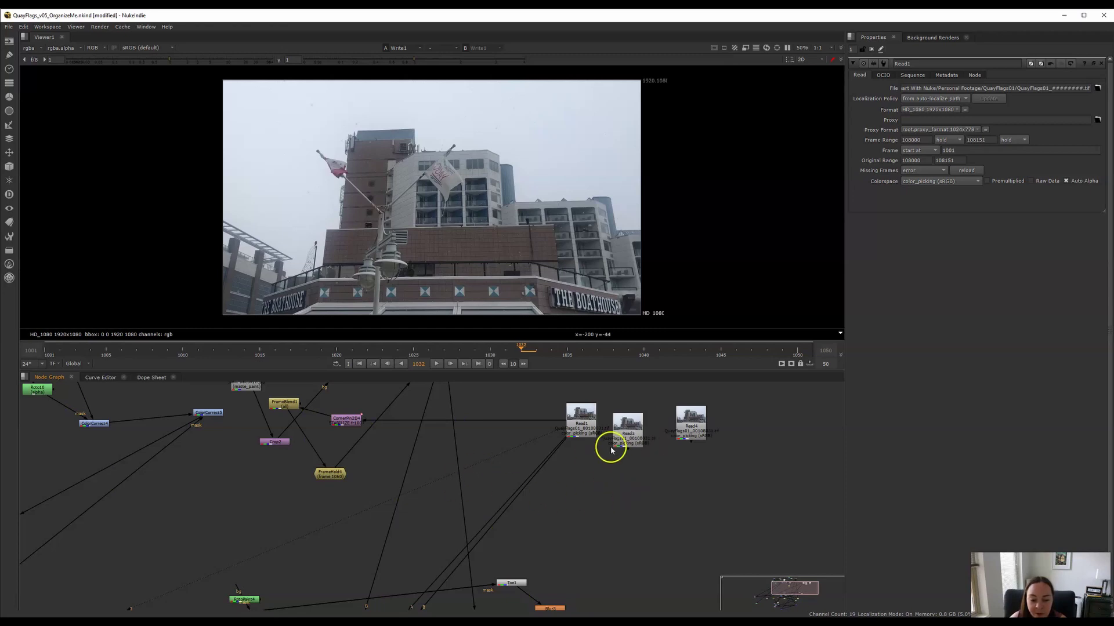
drag(610, 450, 729, 400)
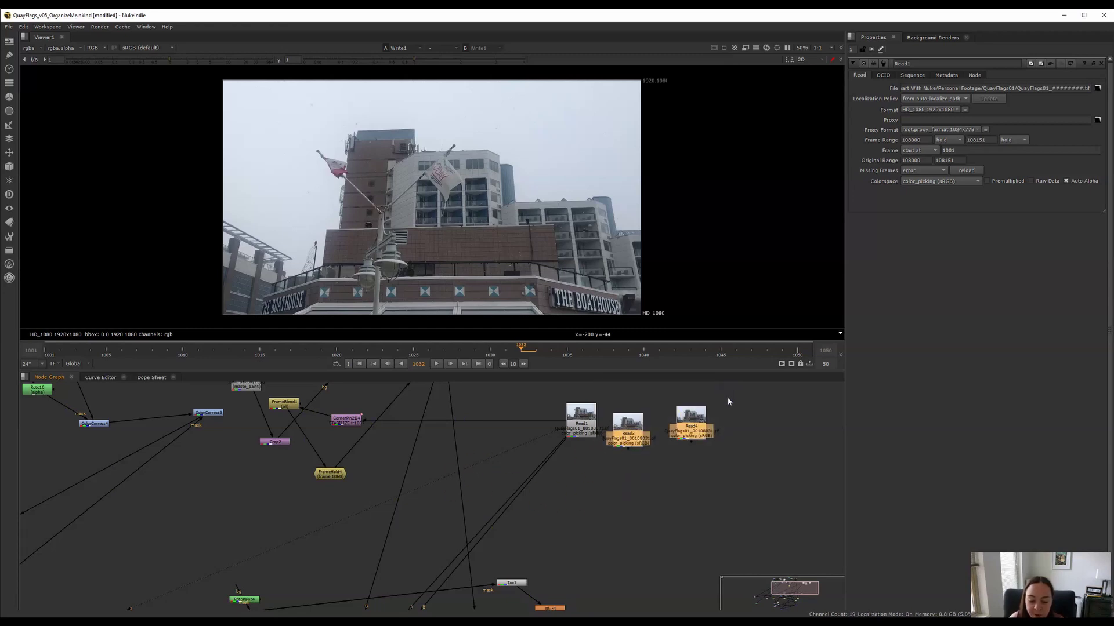
key(Delete)
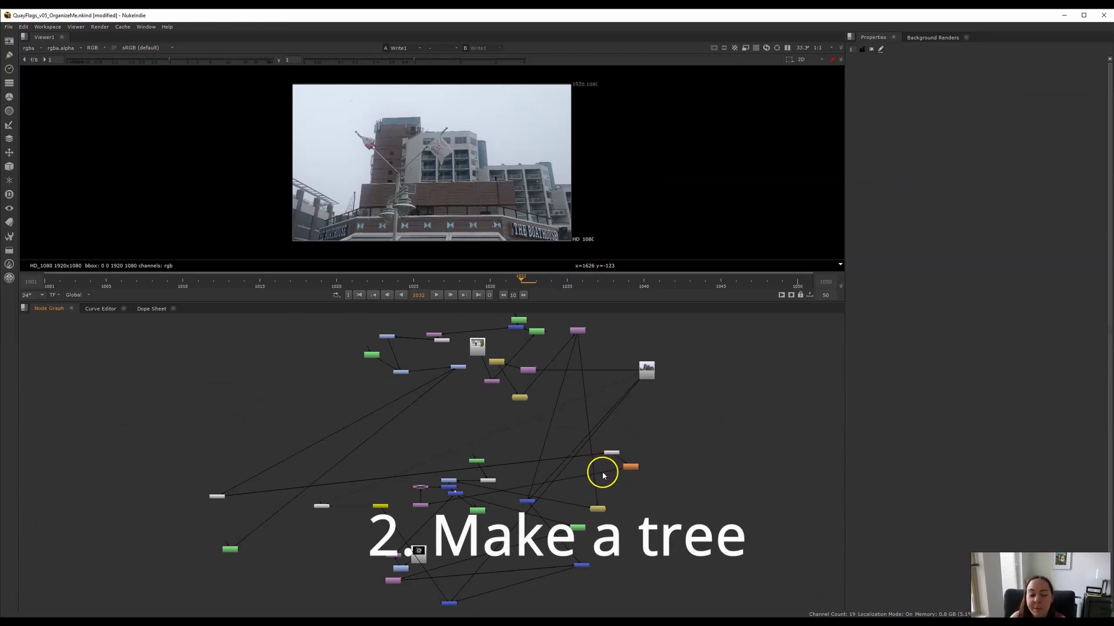
Move Read1 well above the rest of the node graph and show its image in the viewer.
scroll(597, 464, down, 3)
drag(619, 412, 619, 326)
middle_drag(623, 332, 607, 365)
scroll(608, 365, up, 4)
double_click(608, 366)
drag(606, 367, 586, 343)
click(601, 376)
key(1)
Move Write1 below all other nodes in the node graph and open its properties.
scroll(574, 430, down, 6)
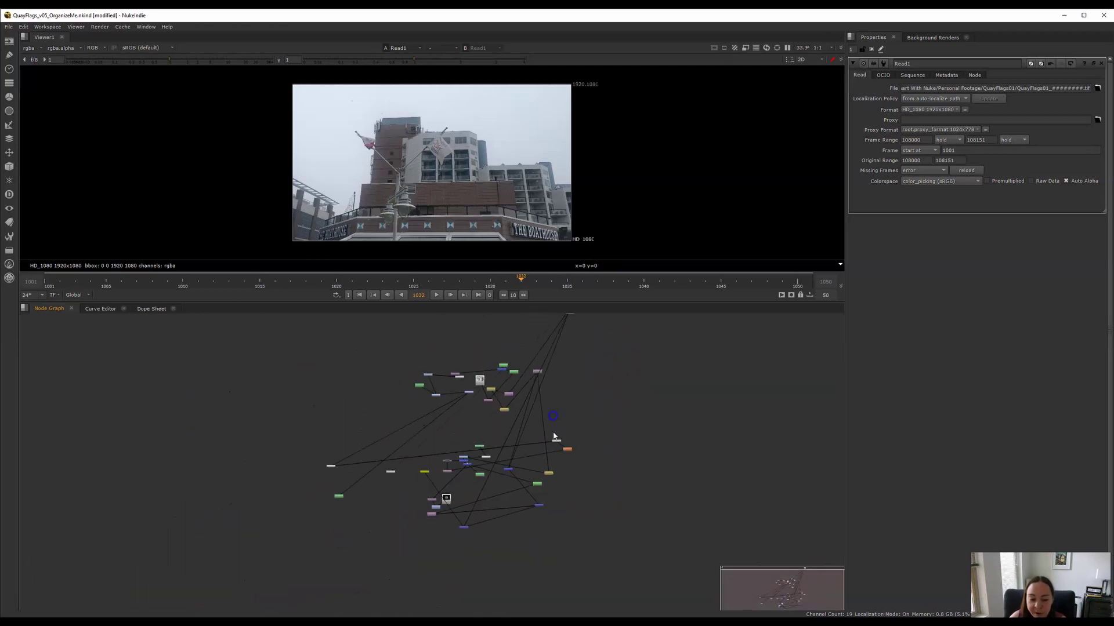
drag(409, 437, 543, 513)
scroll(548, 505, up, 5)
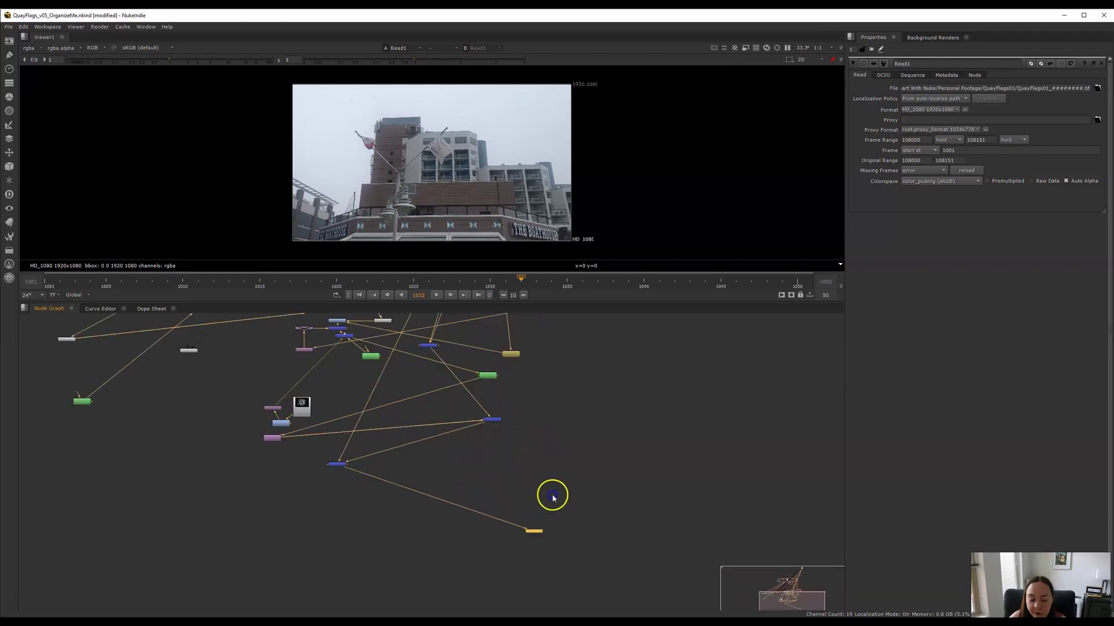
double_click(535, 530)
scroll(516, 516, down, 6)
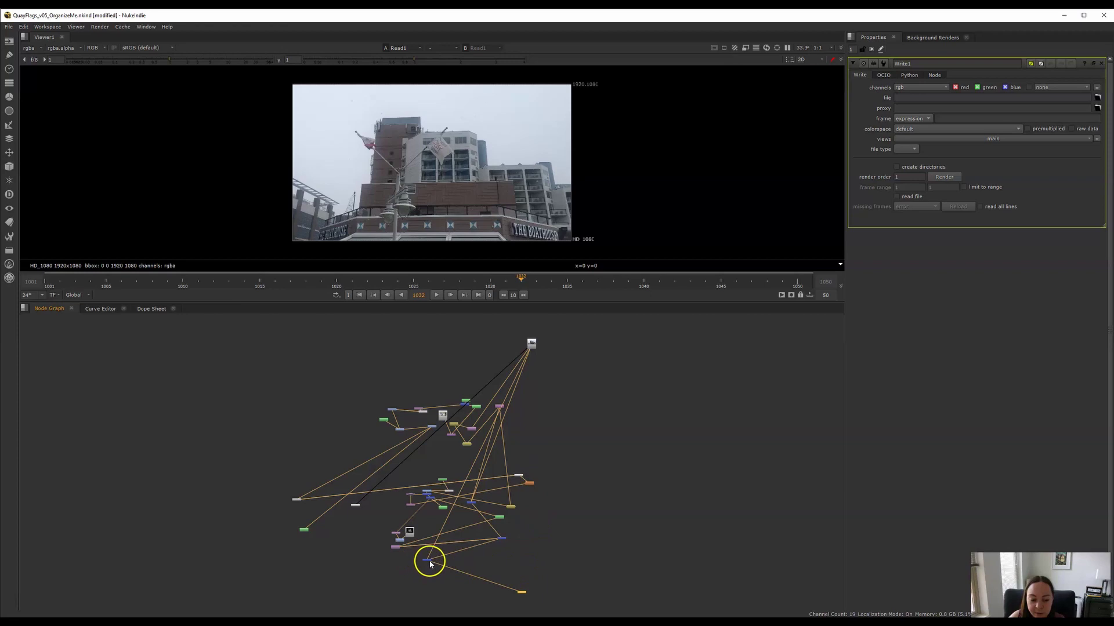
Line up the final merge vertically beneath Read1 and move the white and orange nodes left, clear of the main line.
drag(428, 561, 534, 526)
scroll(531, 506, up, 3)
drag(568, 420, 303, 509)
scroll(537, 518, down, 3)
scroll(536, 517, down, 1)
middle_drag(555, 451, 549, 475)
drag(537, 394, 540, 401)
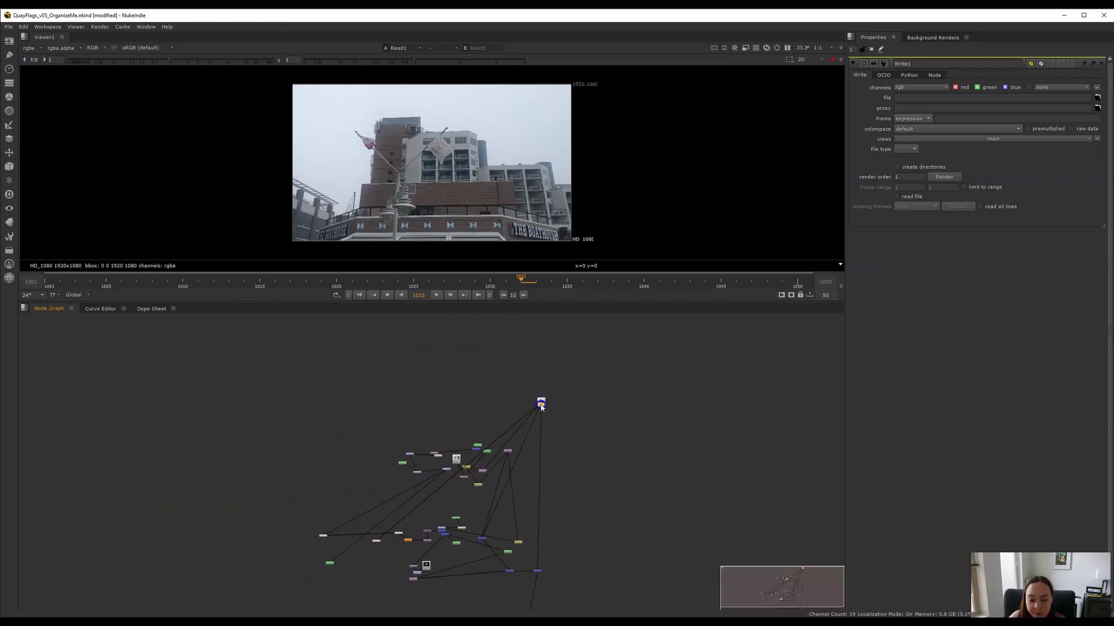
View the output of Merge8, followed by the combined result of Merge9.
middle_drag(552, 529, 560, 405)
click(558, 457)
alt+middle_drag(562, 492, 597, 430)
click(439, 464)
key(1)
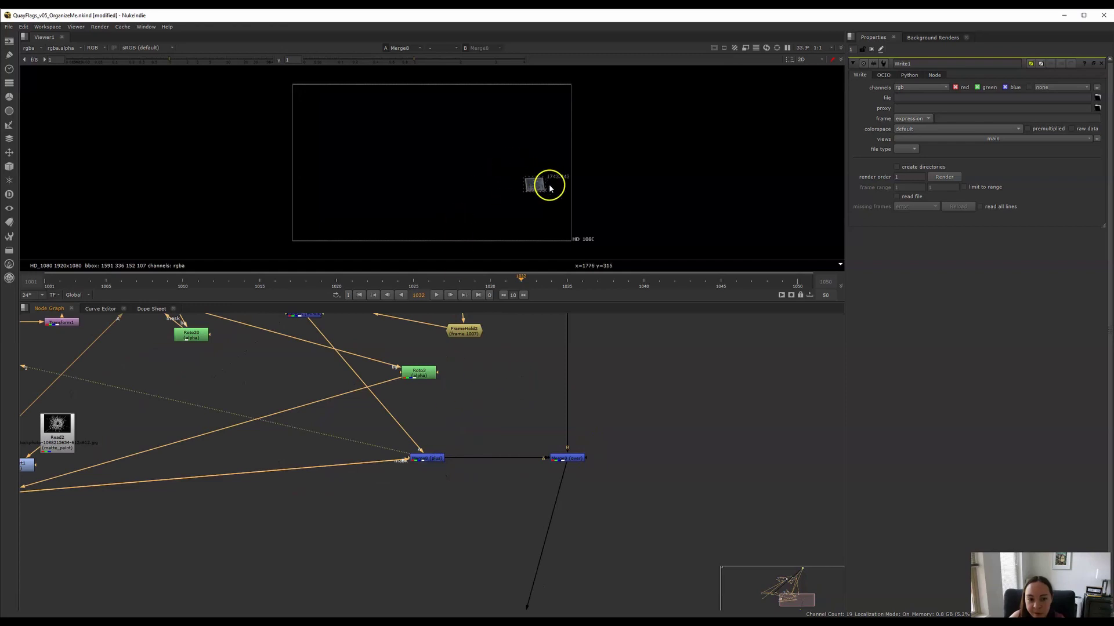
scroll(537, 182, up, 2)
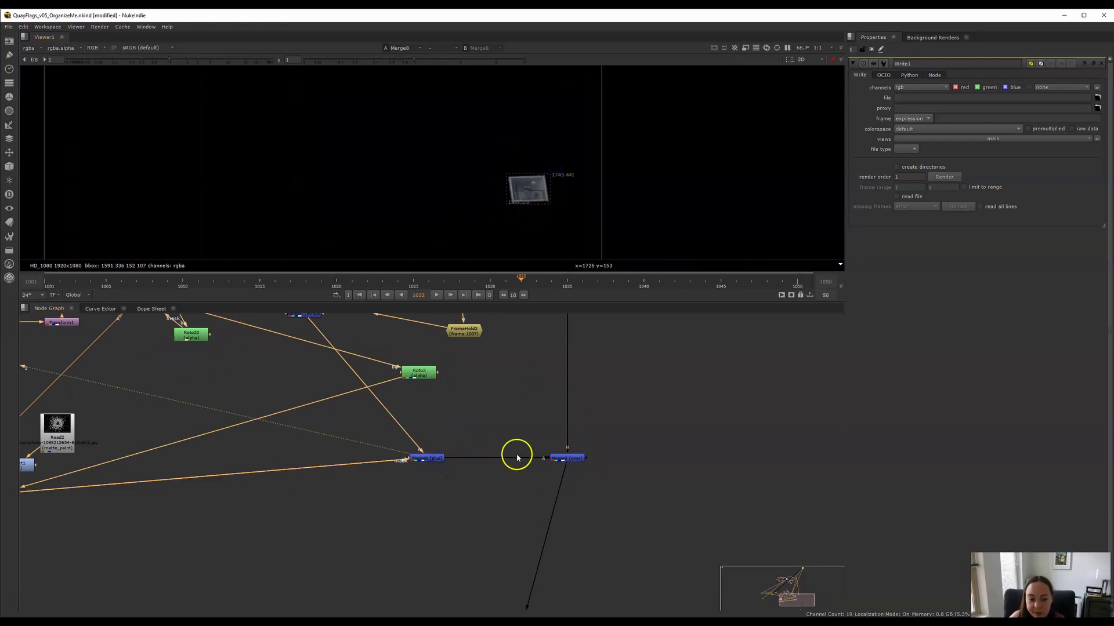
click(566, 458)
key(1)
Place Write1 directly below Merge9 so the main line runs straight down.
middle_drag(584, 465, 567, 407)
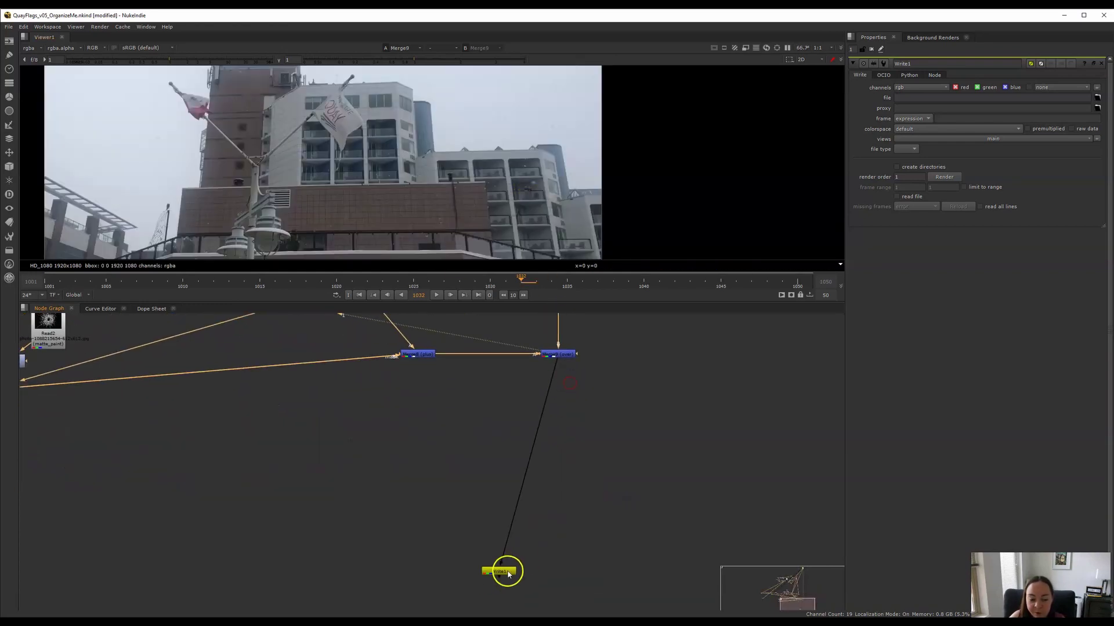
drag(504, 572, 564, 422)
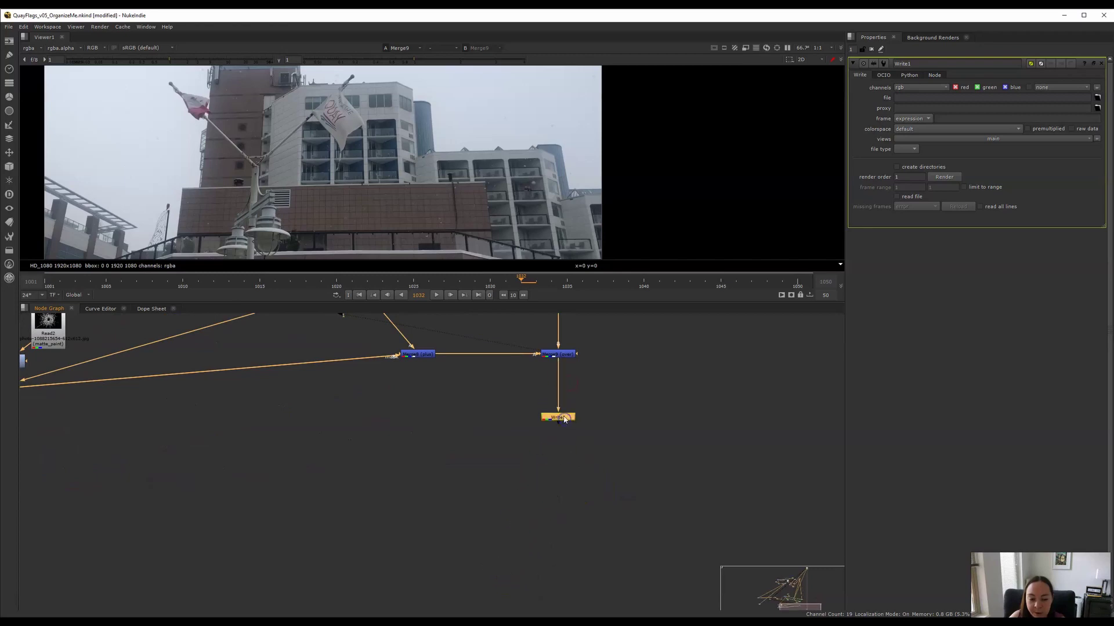
scroll(522, 457, down, 3)
Examine the straight main line from Read1 down to Write1 and the branches that join it.
middle_drag(522, 457, 511, 538)
scroll(519, 522, down, 2)
middle_drag(521, 452, 526, 511)
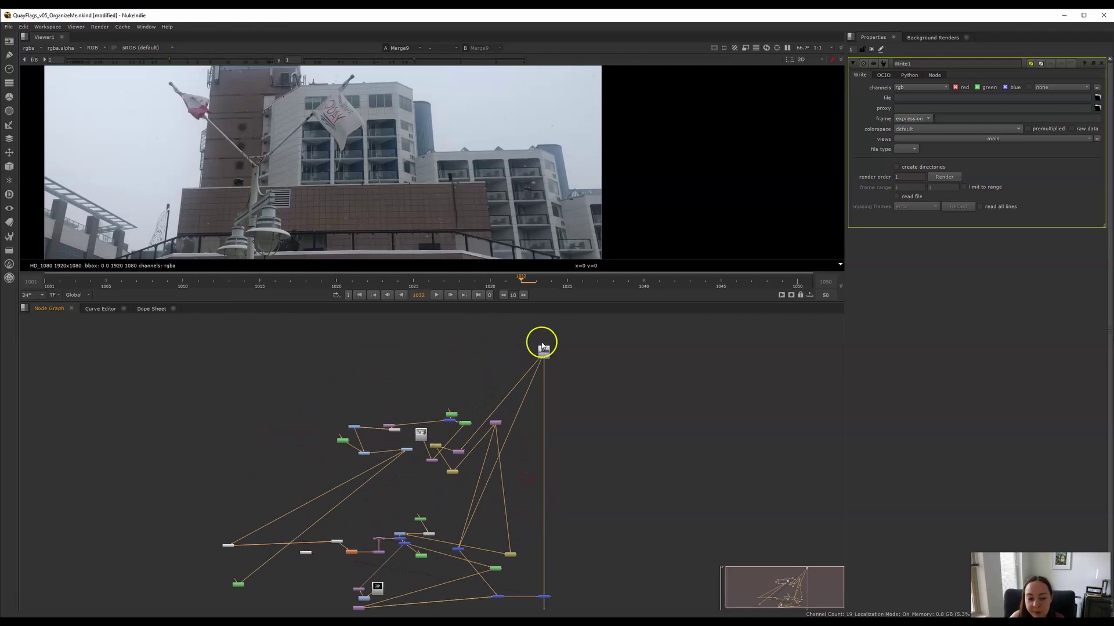
middle_drag(539, 384, 544, 314)
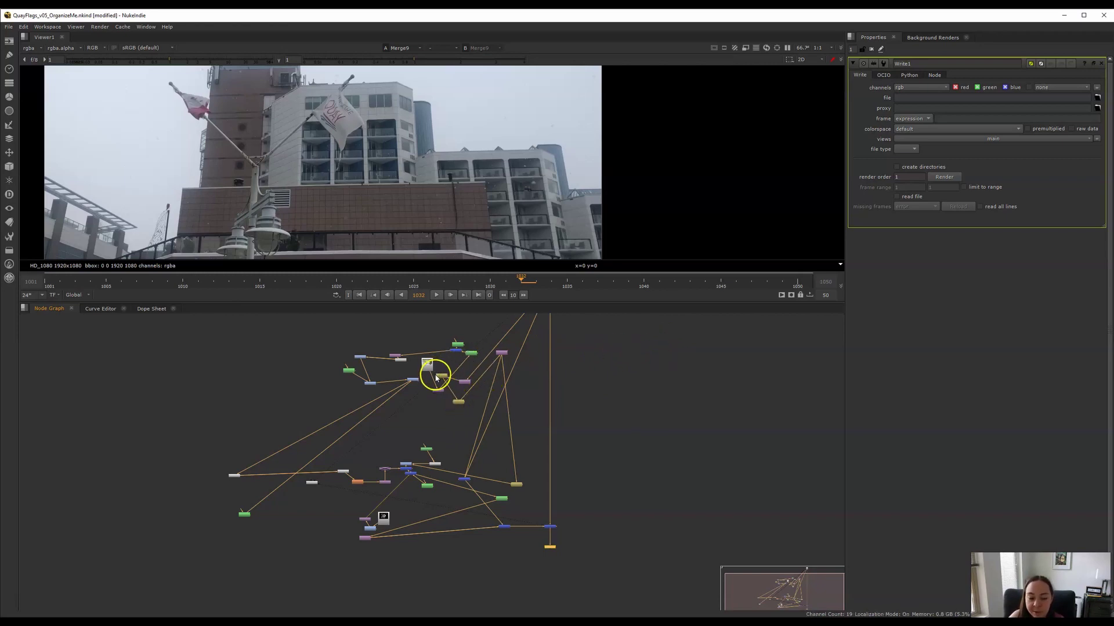
middle_drag(496, 388, 548, 411)
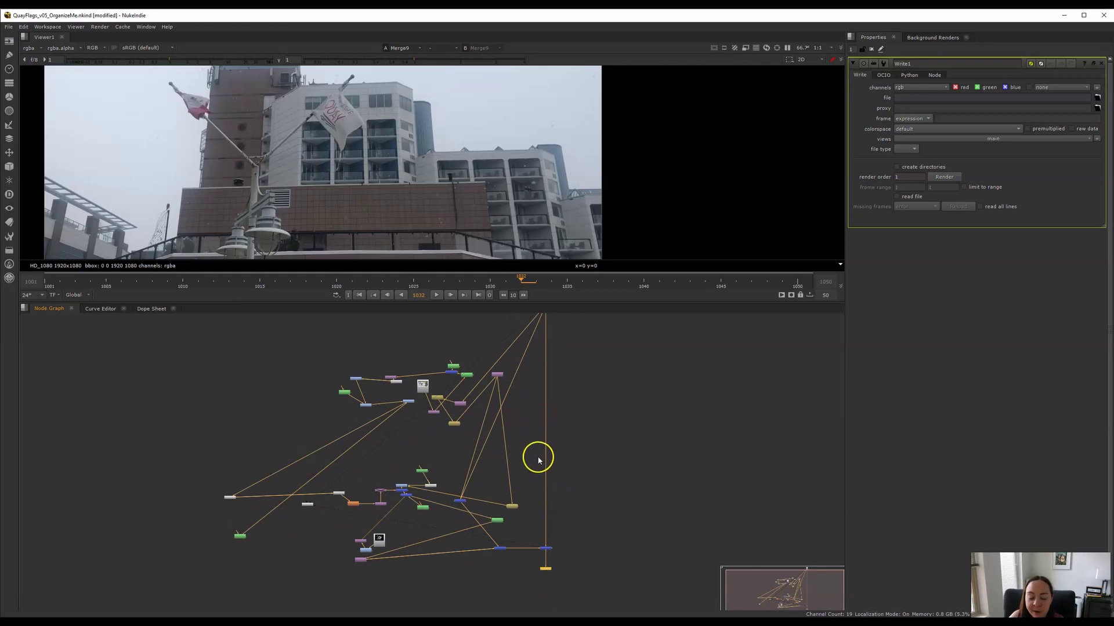
scroll(530, 464, down, 3)
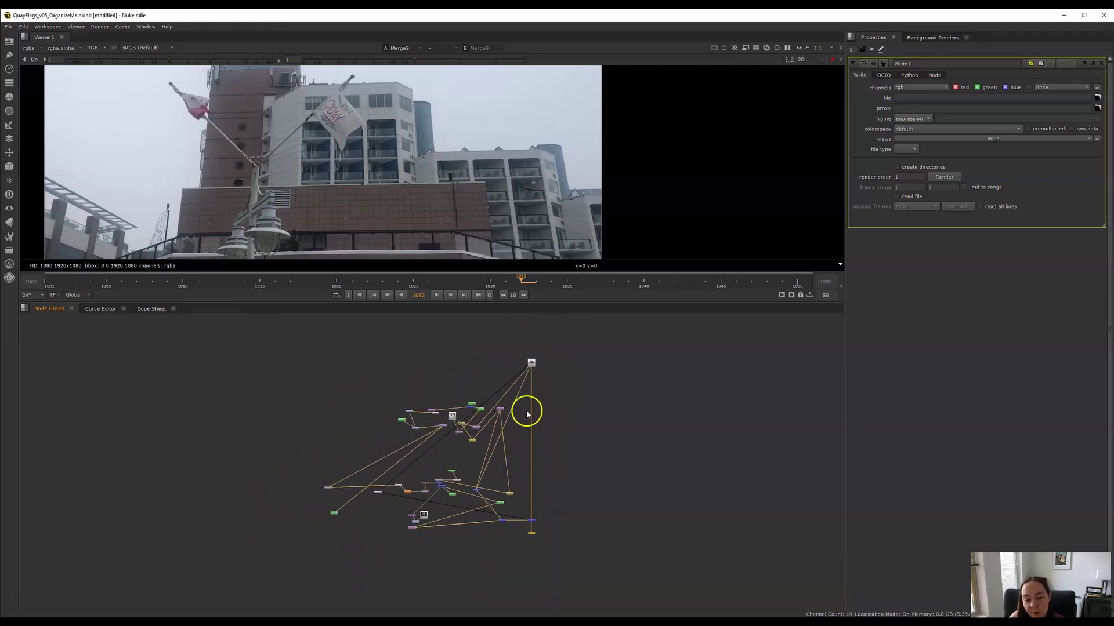
click(516, 352)
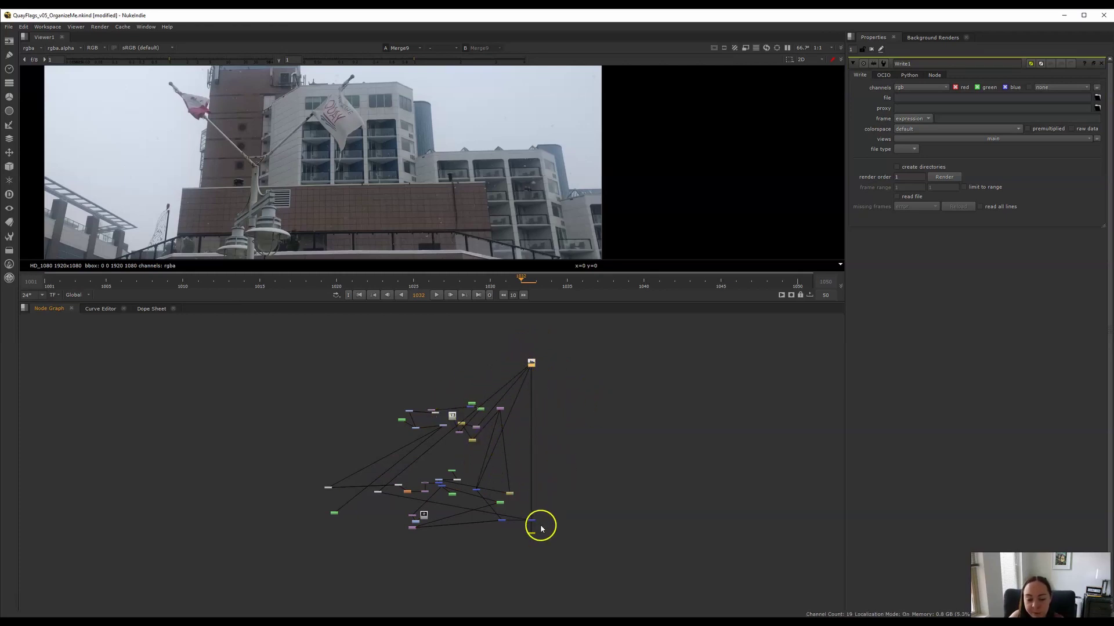
drag(543, 525, 510, 547)
scroll(529, 371, up, 5)
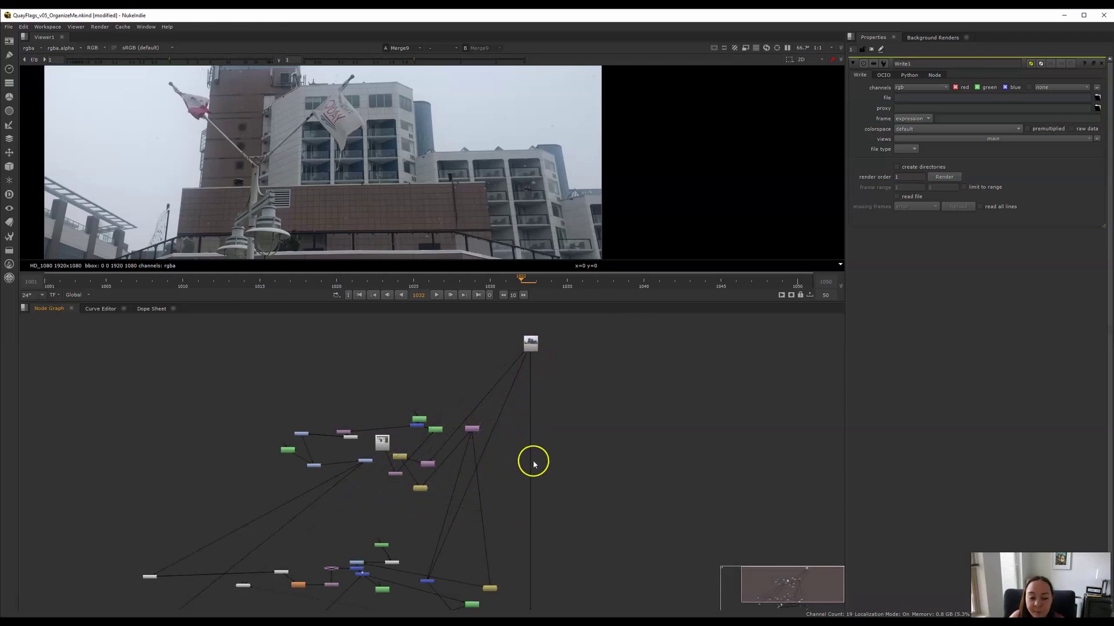
scroll(560, 409, up, 6)
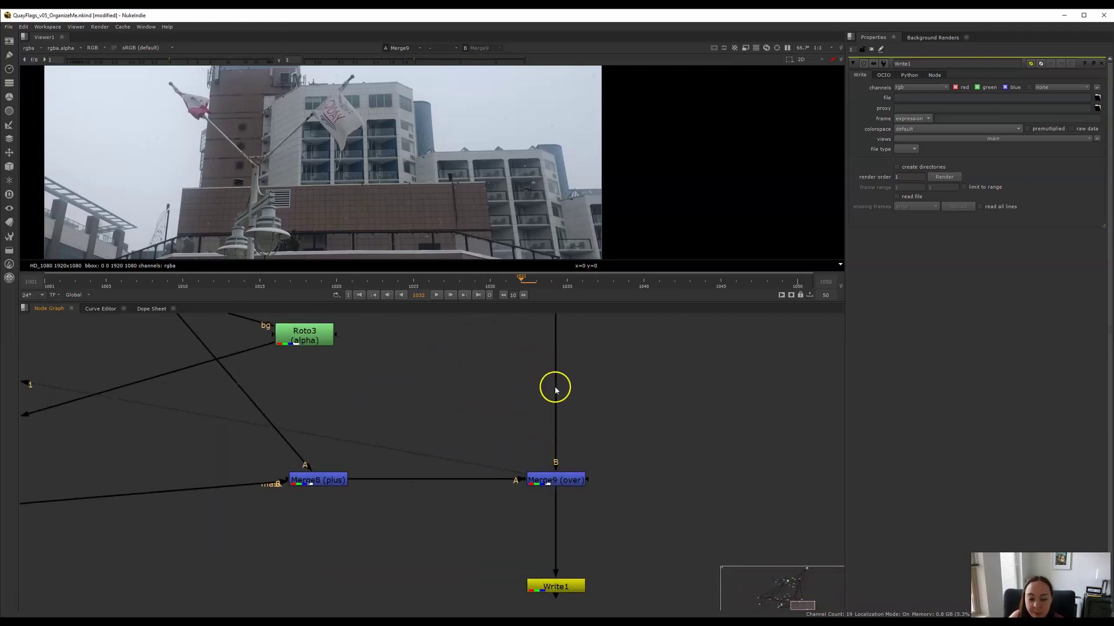
Compare the Merge8 element feeding the A input with the full Merge9 composite in the viewer.
click(548, 486)
click(328, 482)
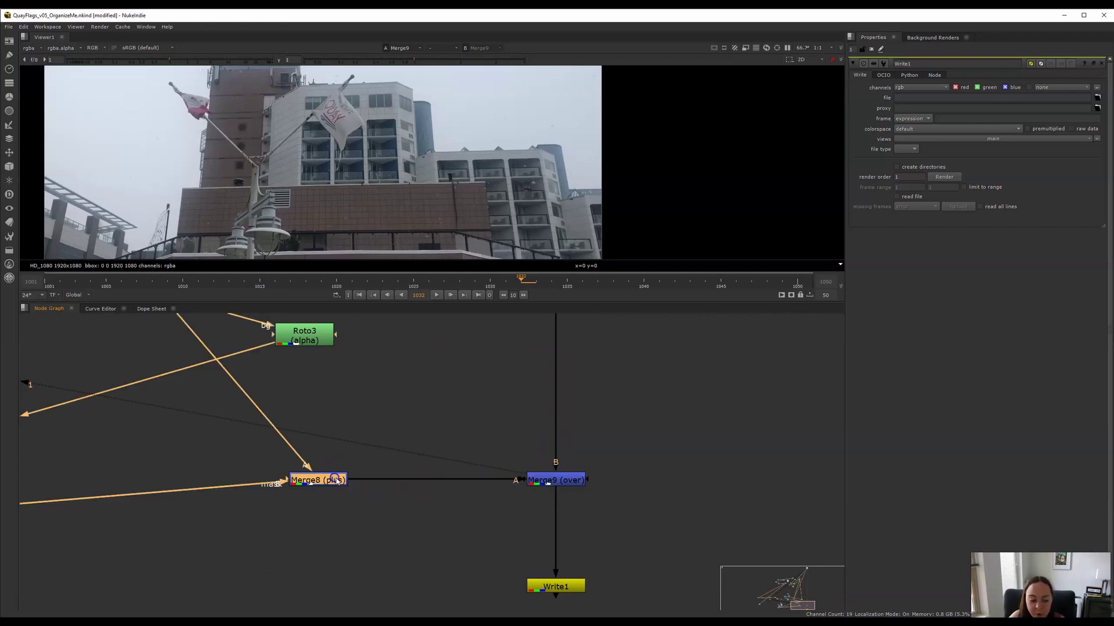
drag(493, 439, 612, 515)
click(331, 480)
key(1)
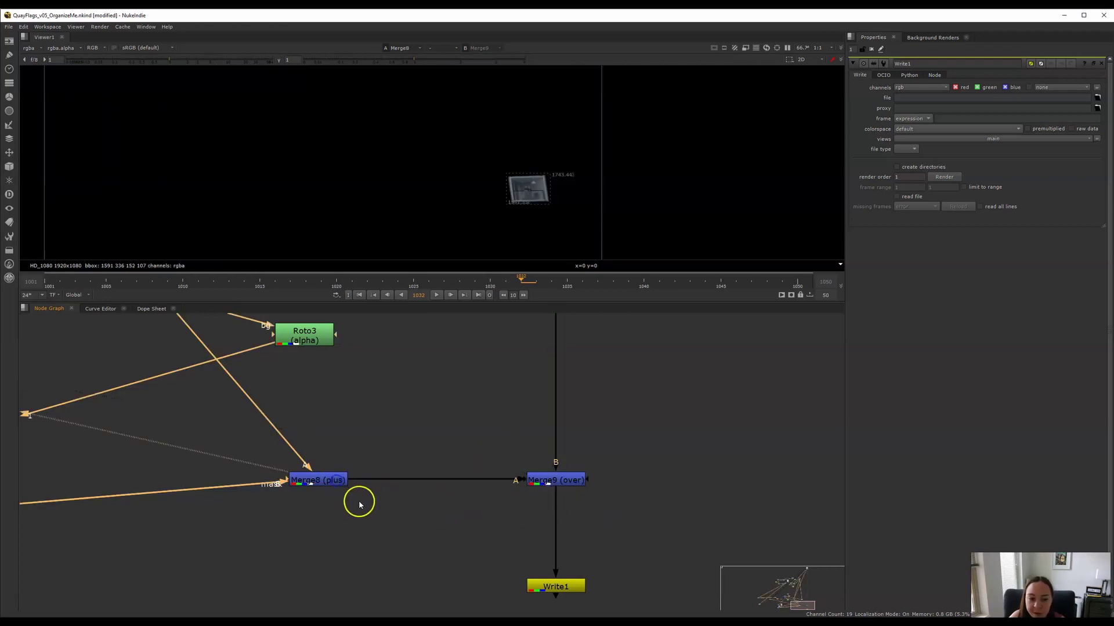
click(564, 482)
key(1)
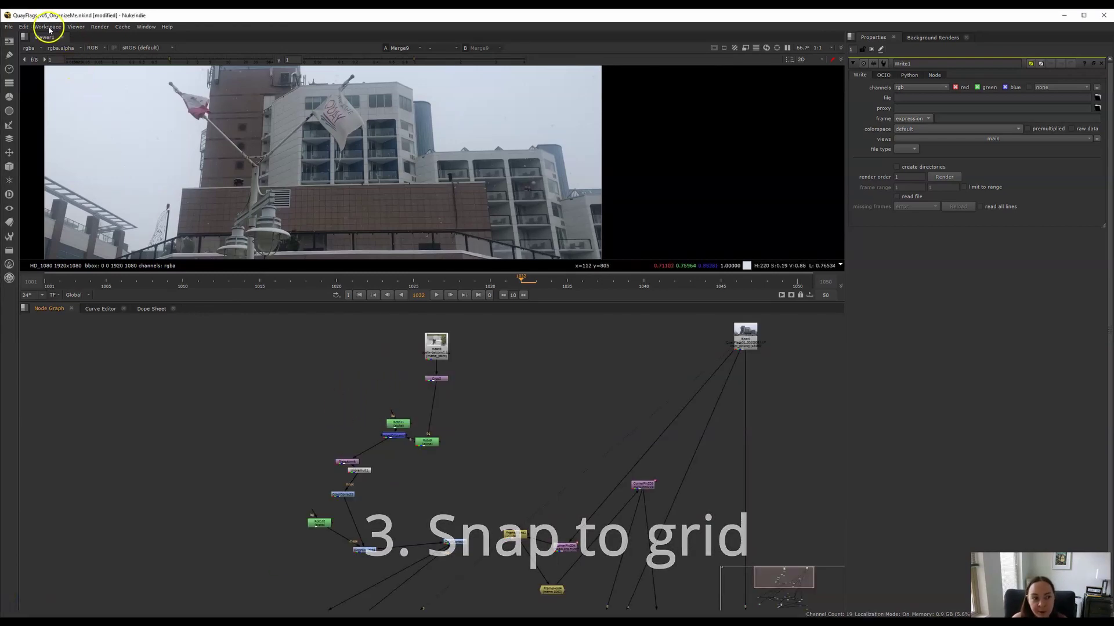
Enable both snap to grid and show grid in the Node Graph preferences.
click(23, 27)
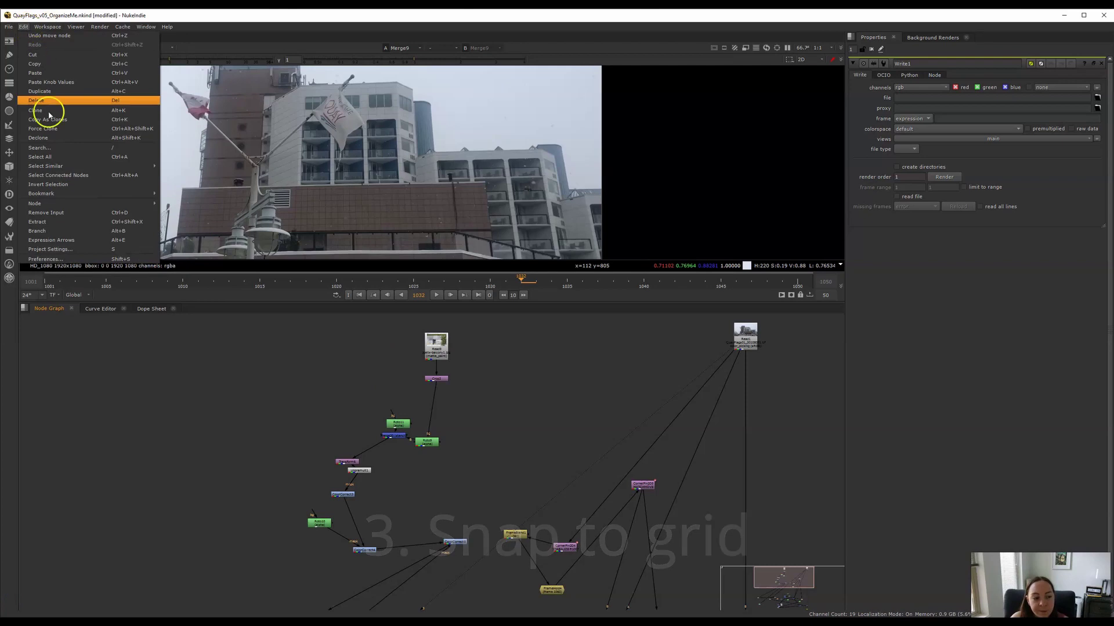
click(68, 259)
click(346, 320)
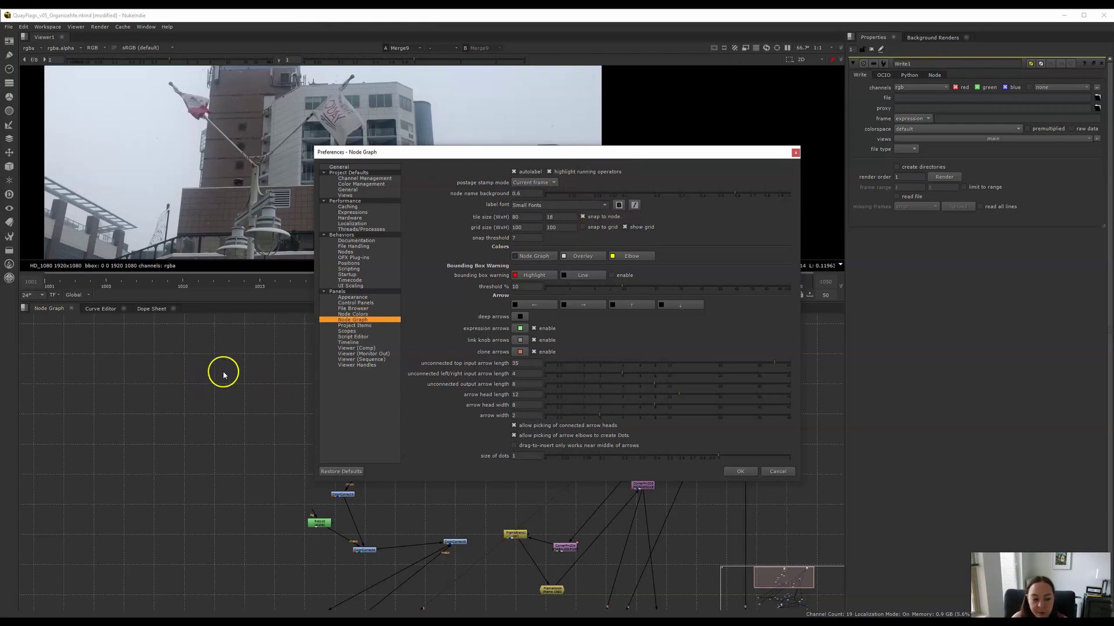
click(600, 230)
click(742, 473)
Align the Read5 and Crop2 nodes vertically above the green Roto node they feed.
click(408, 412)
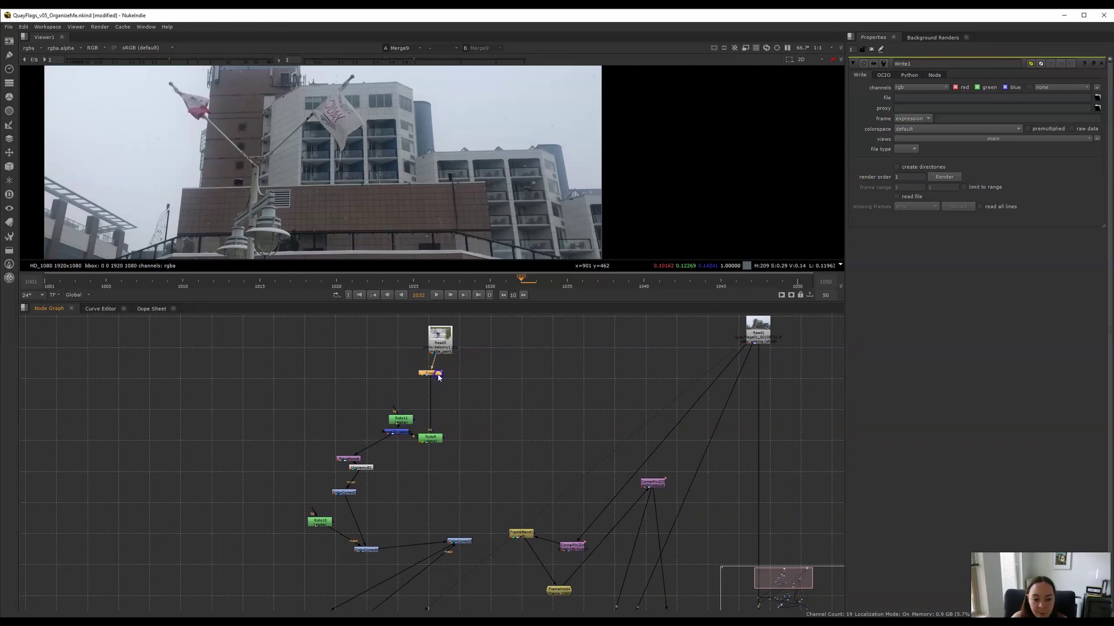
drag(442, 343, 433, 345)
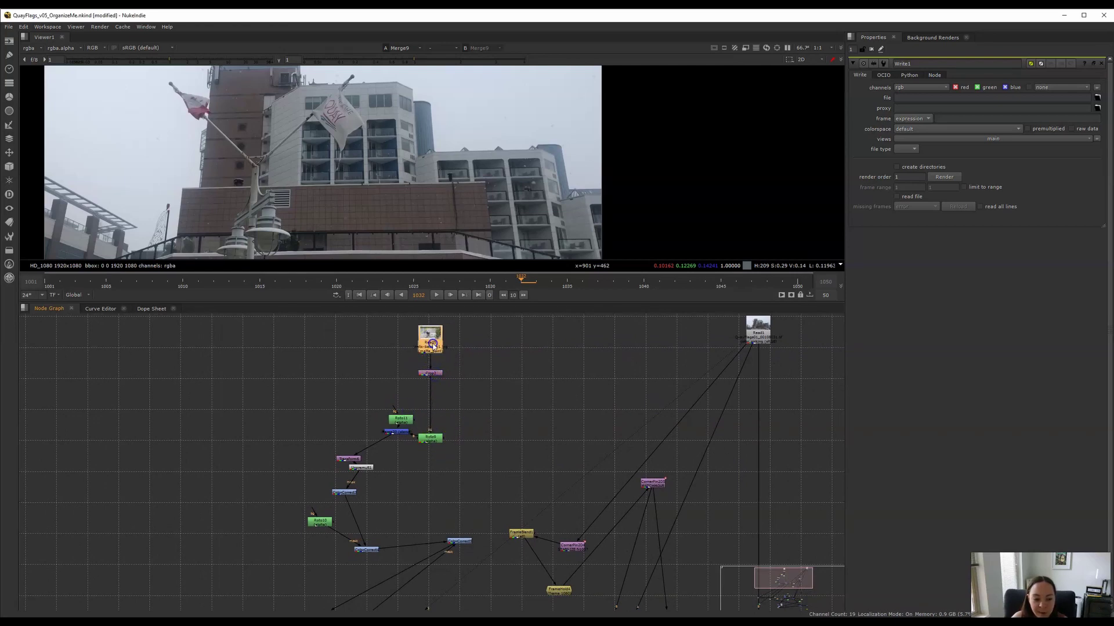
Place the branch's merge directly below the green Roto node and set the other Roto node level to its right.
middle_drag(399, 415, 463, 386)
drag(467, 389, 500, 442)
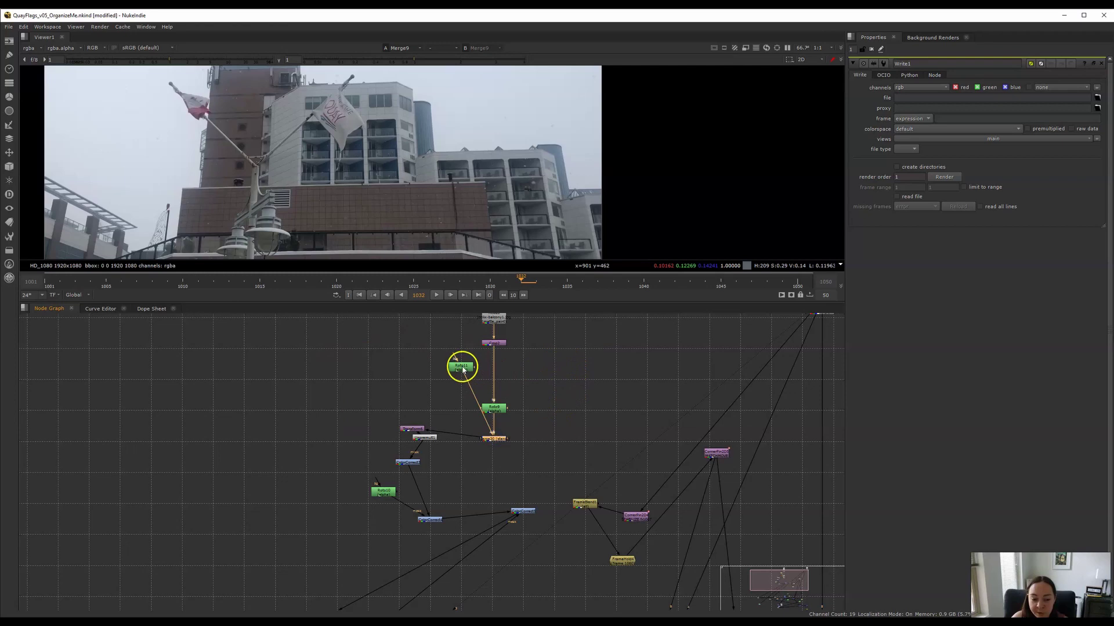
drag(462, 368, 552, 441)
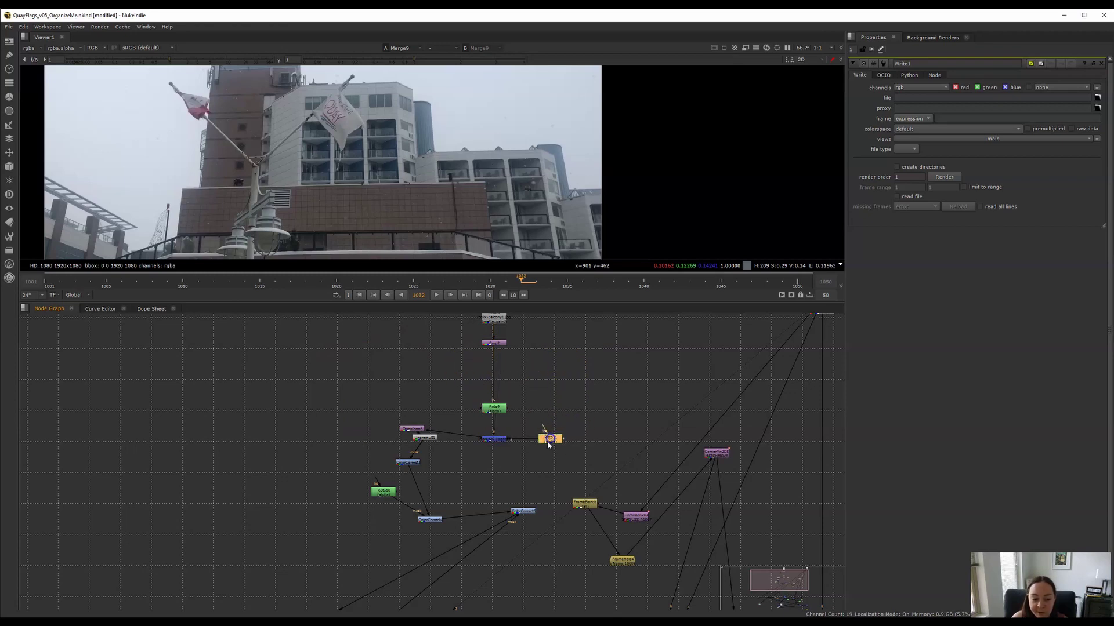
Move the selected Roto nodes and their merge up beneath the Crop node, and turn off show grid in the Node Graph preferences.
drag(489, 460, 494, 385)
click(23, 27)
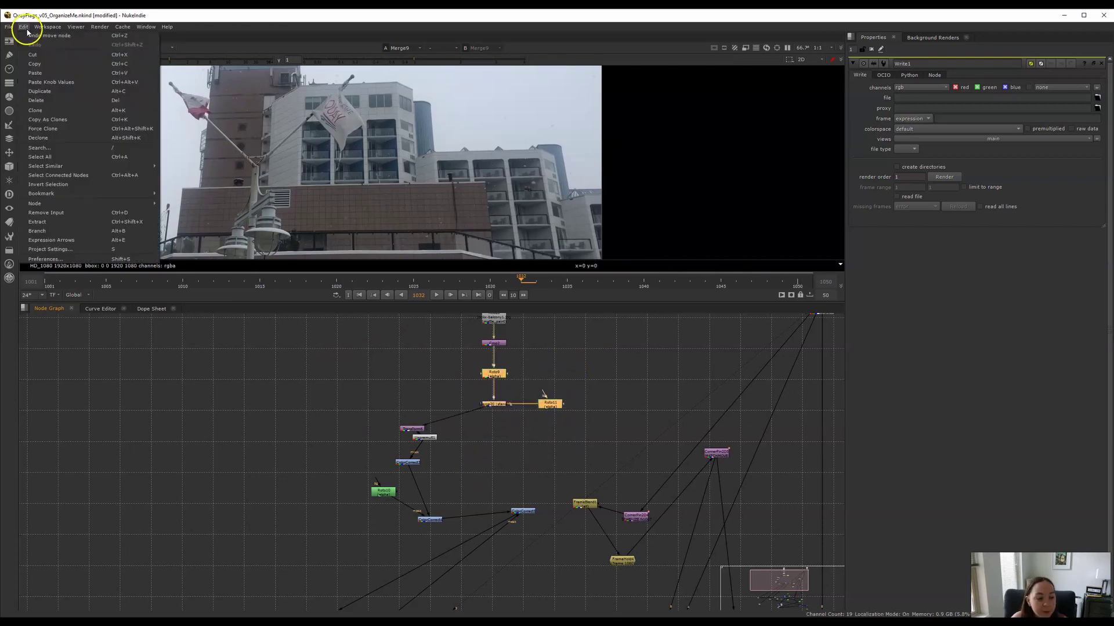
click(46, 259)
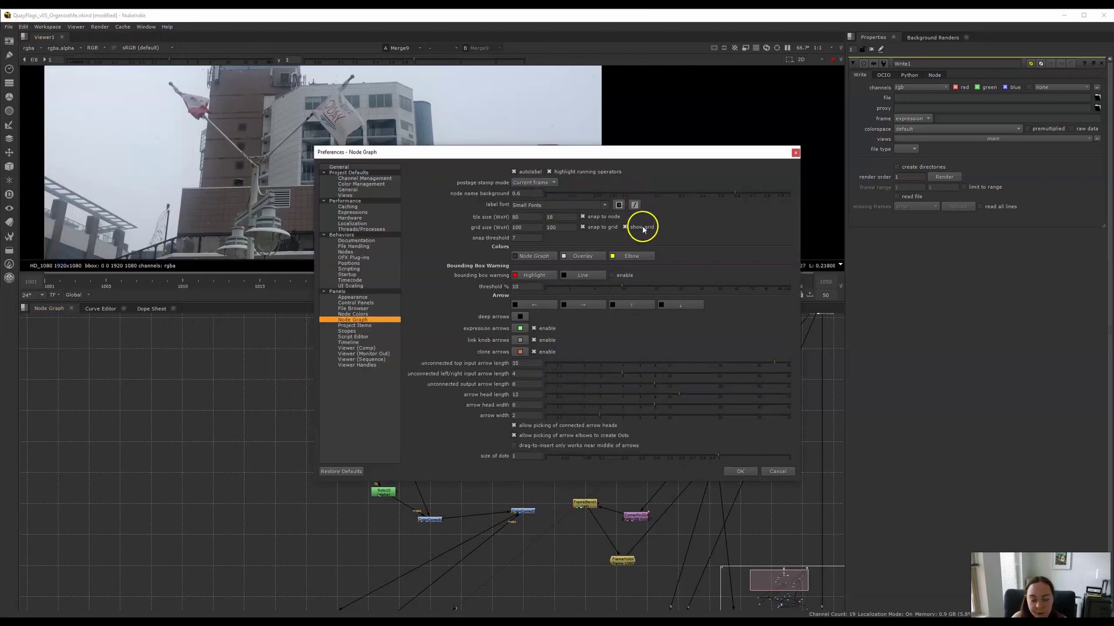
click(644, 227)
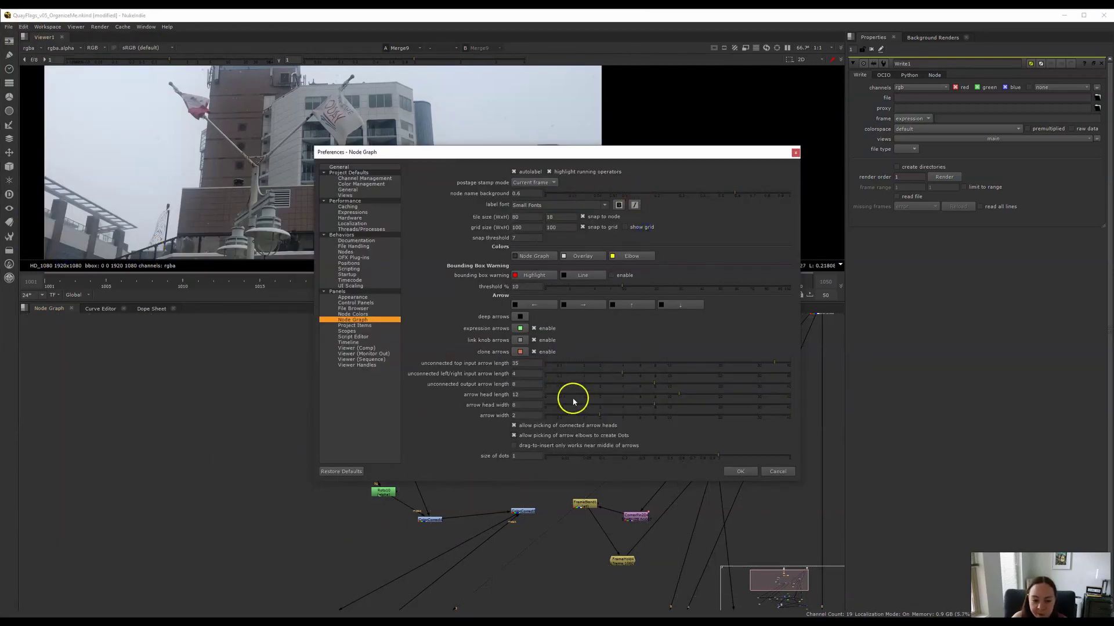
click(731, 473)
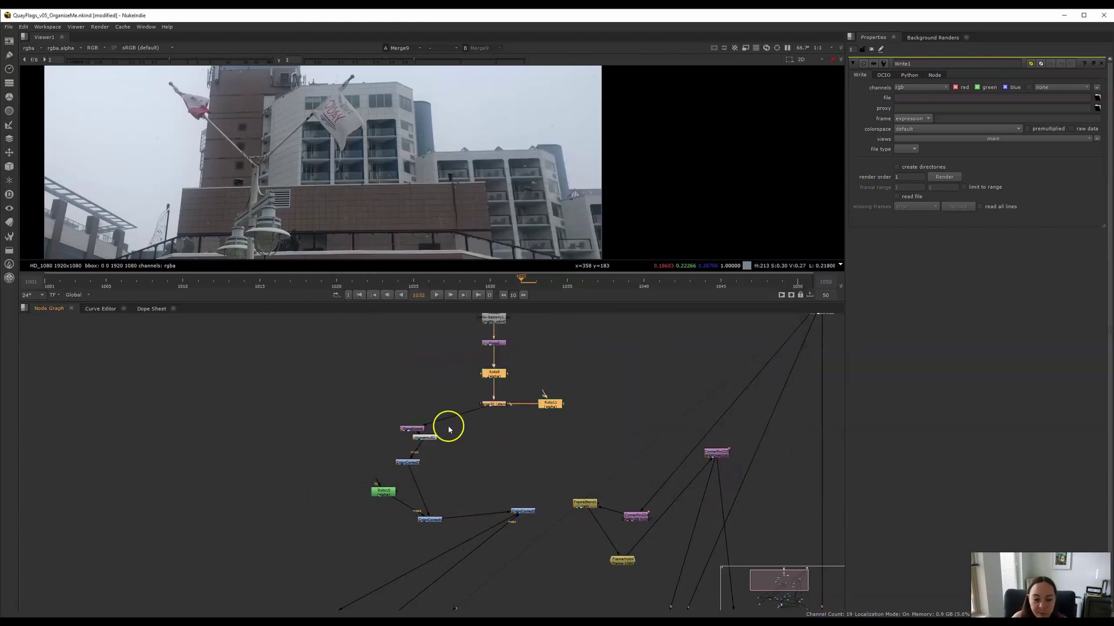
Stack the purple, white and two light-blue nodes in a vertical column beneath the merge, with the lower Roto level beside the last one.
drag(436, 429, 511, 440)
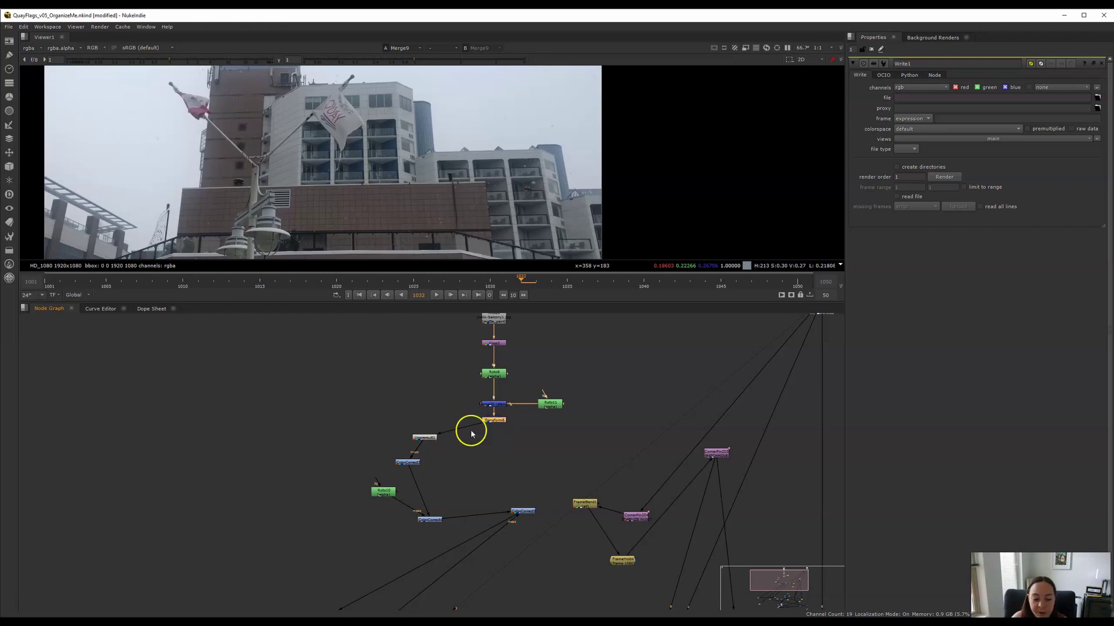
drag(430, 441, 492, 441)
drag(366, 442, 489, 470)
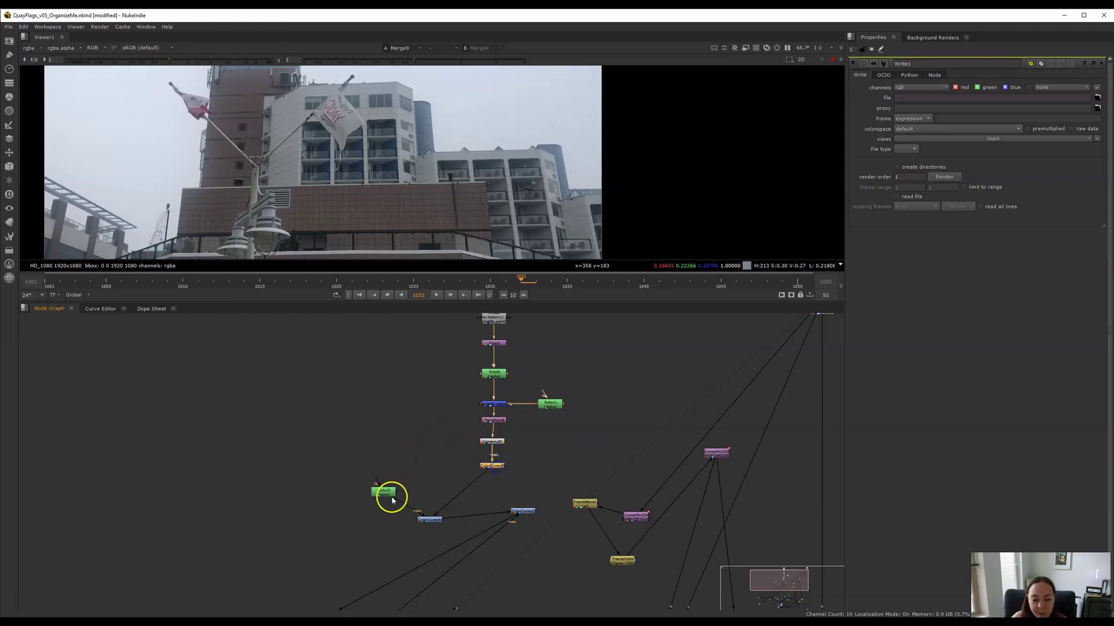
drag(431, 519, 499, 493)
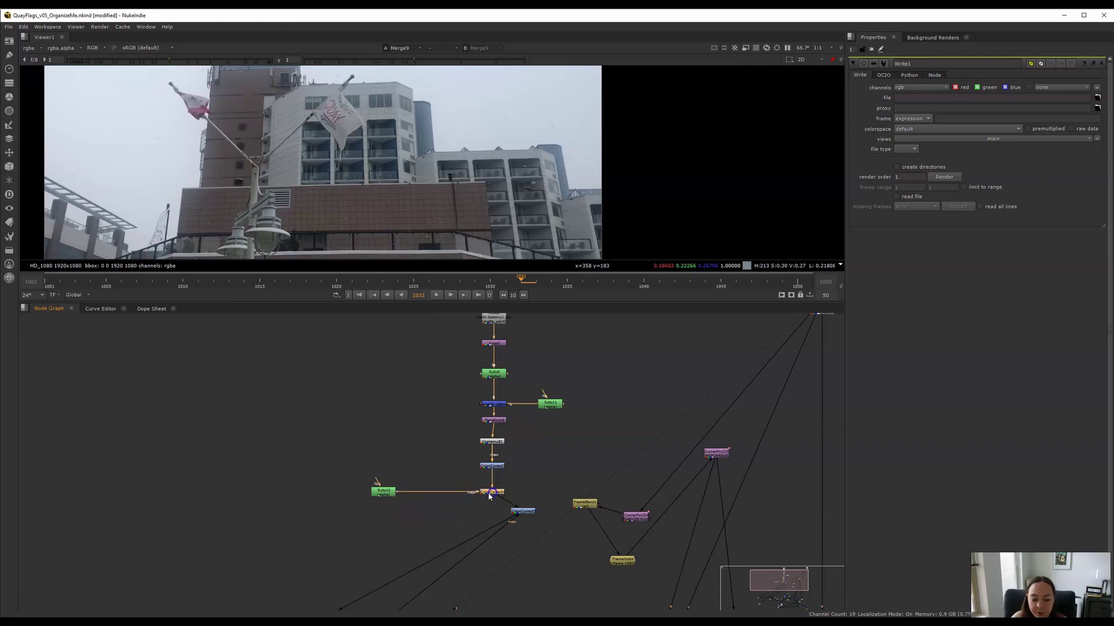
click(375, 366)
drag(380, 497, 447, 498)
Move the upper nodes of the column, from the Read down to the purple node, closer to the nodes below them.
scroll(450, 470, down, 3)
drag(451, 368, 583, 486)
scroll(522, 473, up, 2)
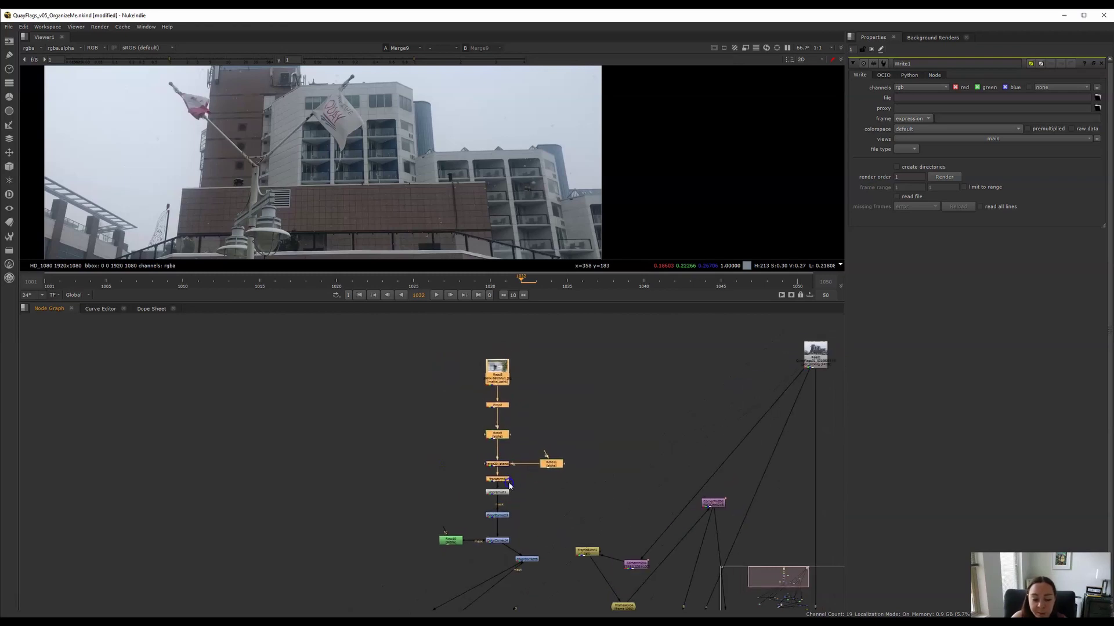
click(532, 491)
drag(455, 457, 503, 423)
click(546, 411)
drag(498, 381, 499, 396)
click(532, 426)
Close the remaining gaps in the column and bring the last light-blue node into line directly beneath it.
middle_drag(527, 492, 483, 429)
scroll(441, 484, down, 5)
scroll(466, 487, up, 5)
drag(376, 433, 486, 436)
drag(516, 477, 479, 477)
middle_drag(497, 507, 522, 419)
Rearrange the nodes branching from the plate Read node into a straight column beside it.
scroll(523, 419, down, 3)
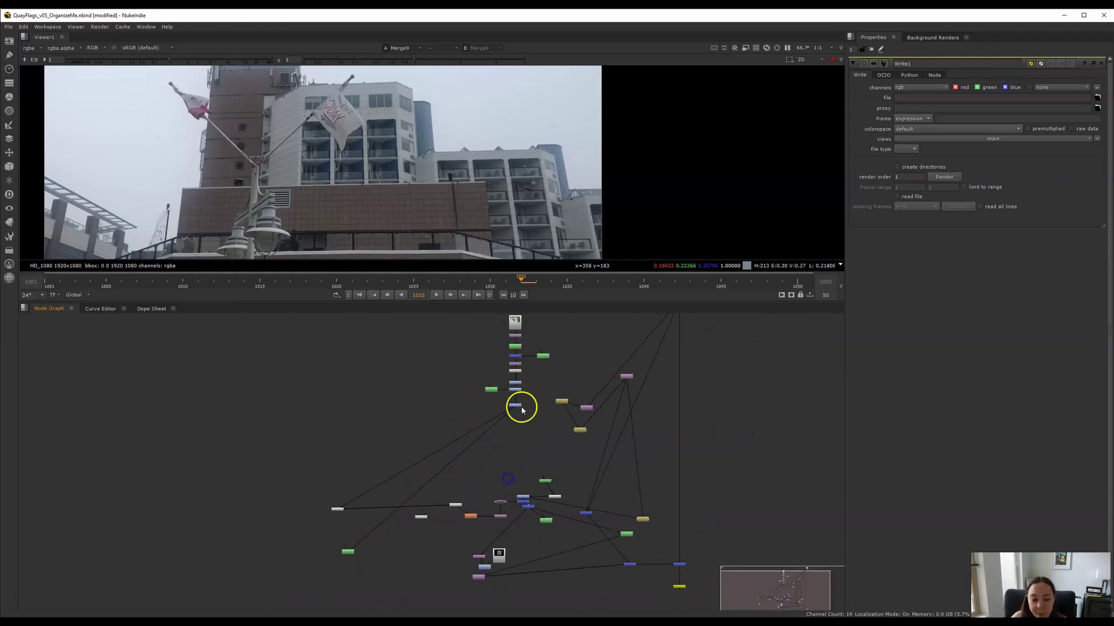
drag(431, 343, 551, 476)
click(551, 478)
drag(354, 346, 591, 358)
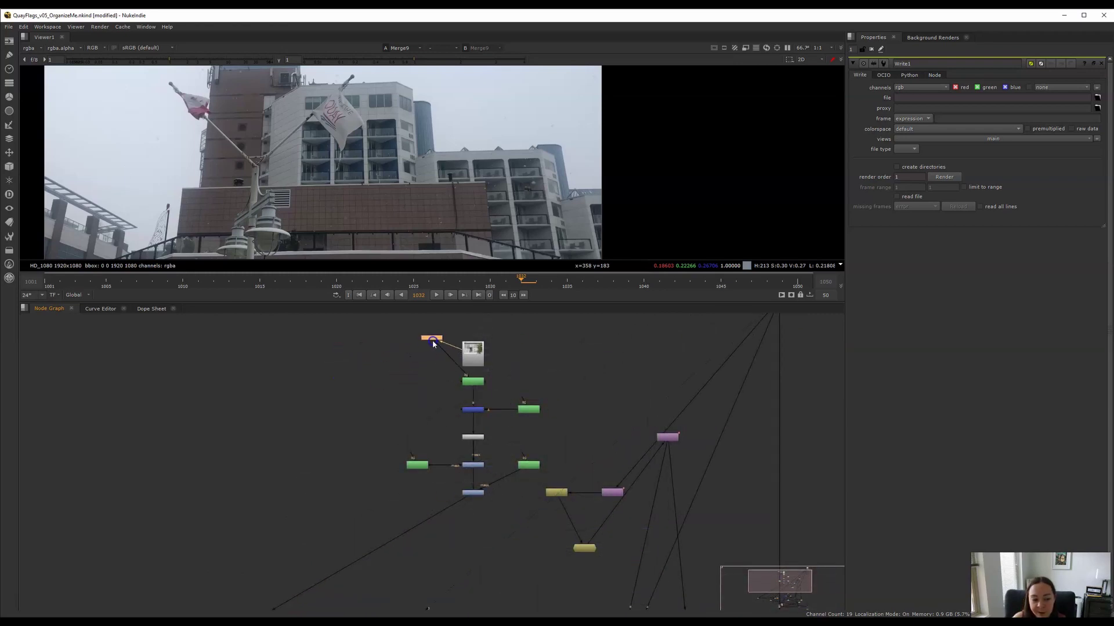
click(585, 354)
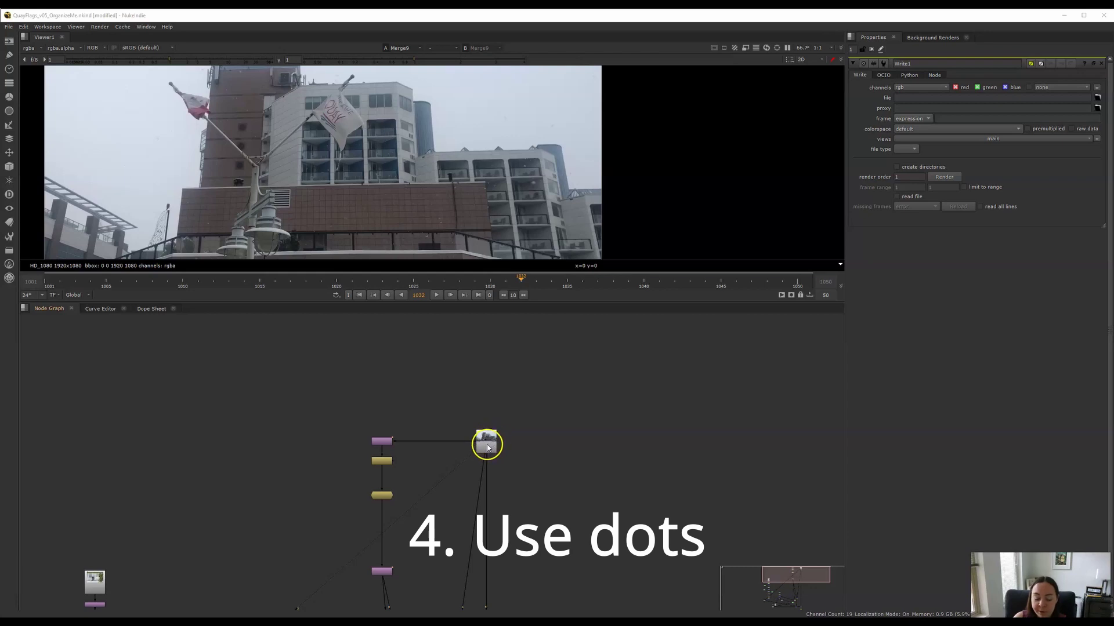
Move the plate's Read1 node up and add a Dot beneath it, level with the purple node it feeds.
drag(491, 445, 520, 474)
double_click(492, 411)
key(period)
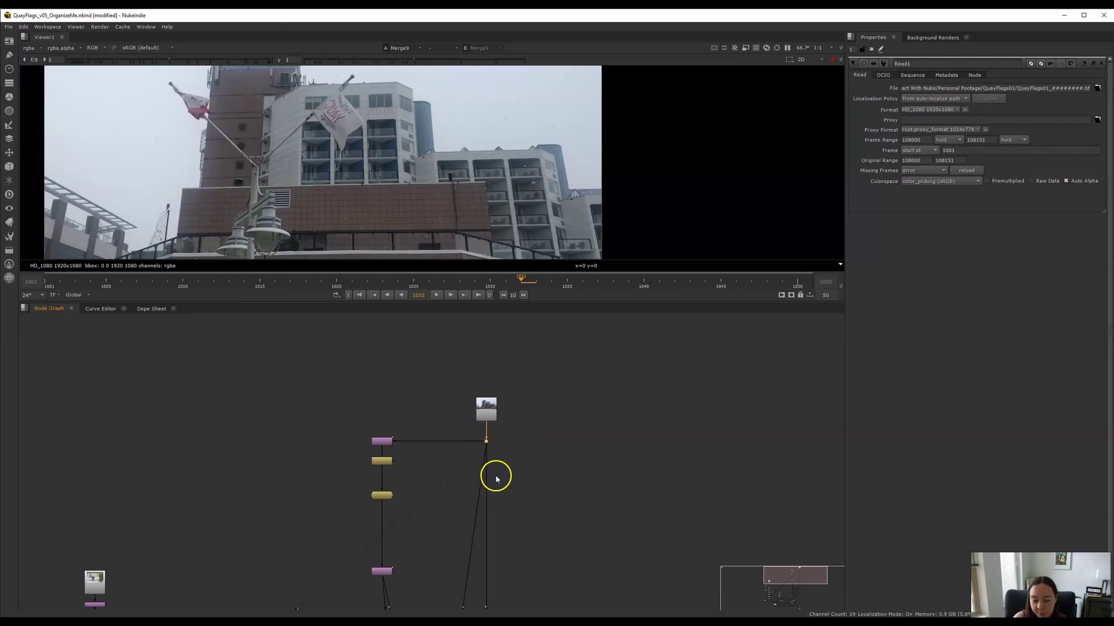
middle_drag(495, 479, 513, 424)
Add a Dot on the plate connection beside Merge6's A input and hide the Dot's input.
drag(501, 503, 587, 478)
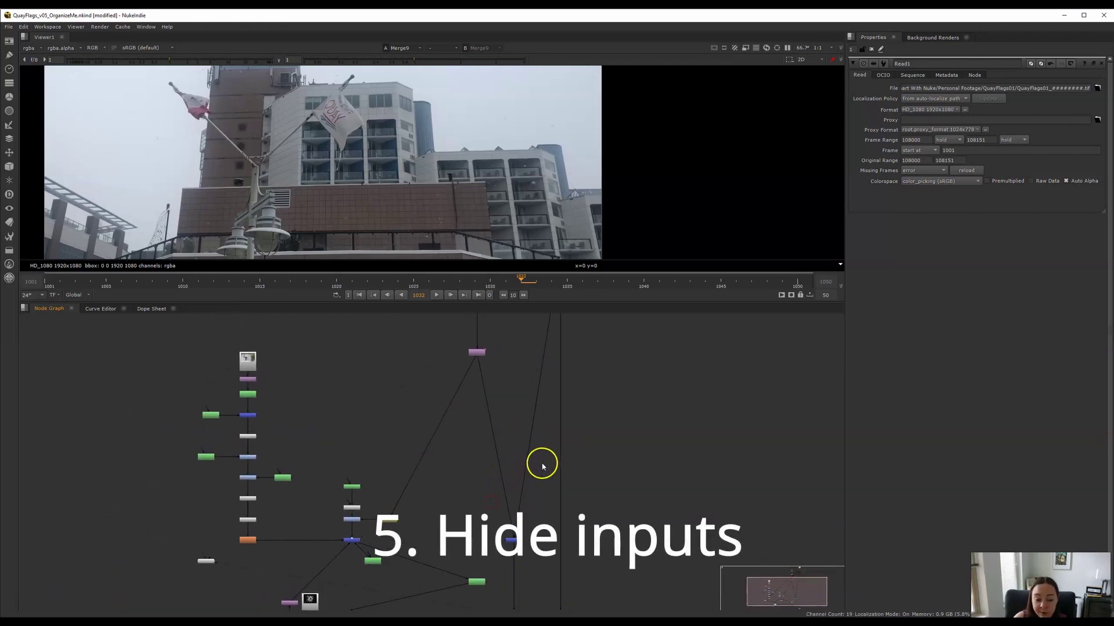
mouse_move(494, 395)
middle_down()
mouse_move(509, 464)
mouse_move(481, 403)
middle_up()
drag(539, 353, 580, 325)
scroll(552, 369, up, 8)
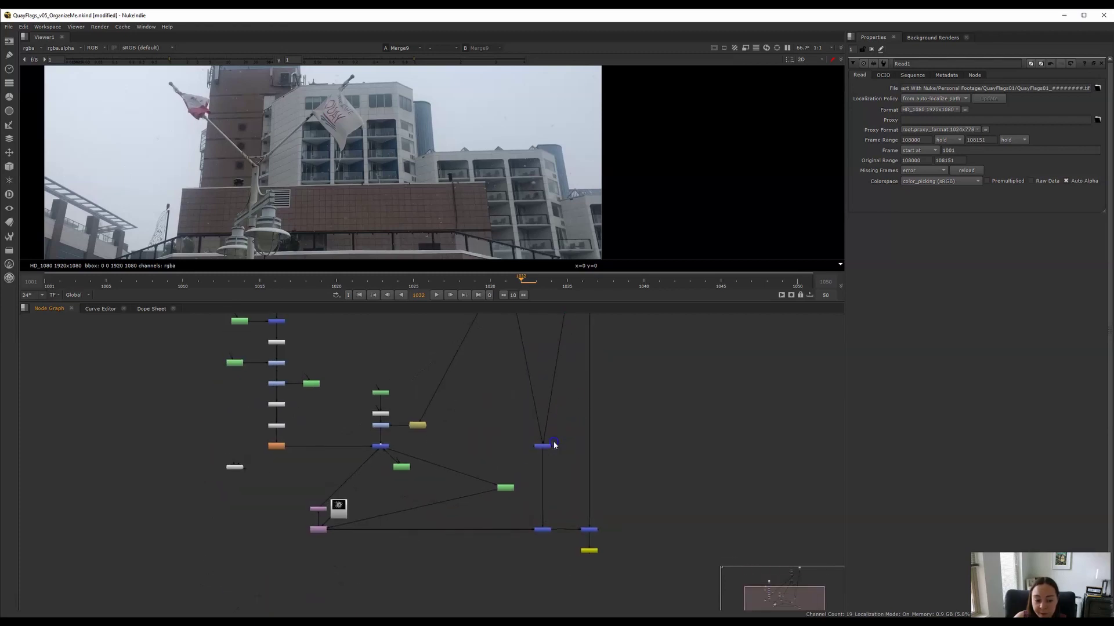
drag(533, 383, 598, 456)
double_click(597, 457)
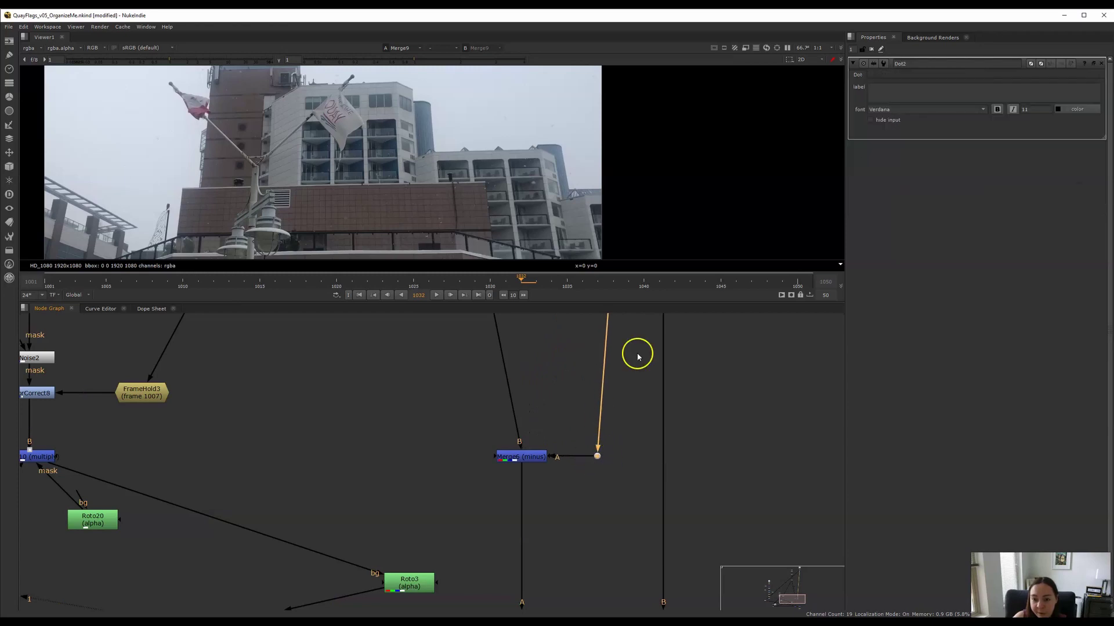
click(870, 120)
drag(530, 343, 636, 483)
click(576, 386)
middle_drag(594, 458, 613, 478)
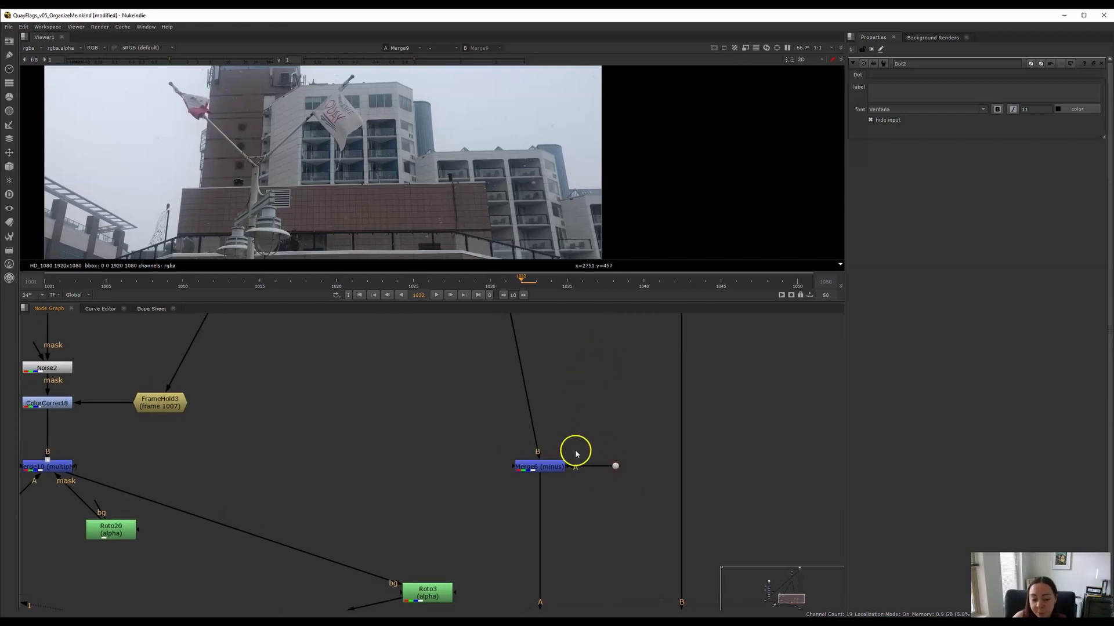
Label the Dot PLATE at font size 30 and move it closer to Merge6.
click(615, 467)
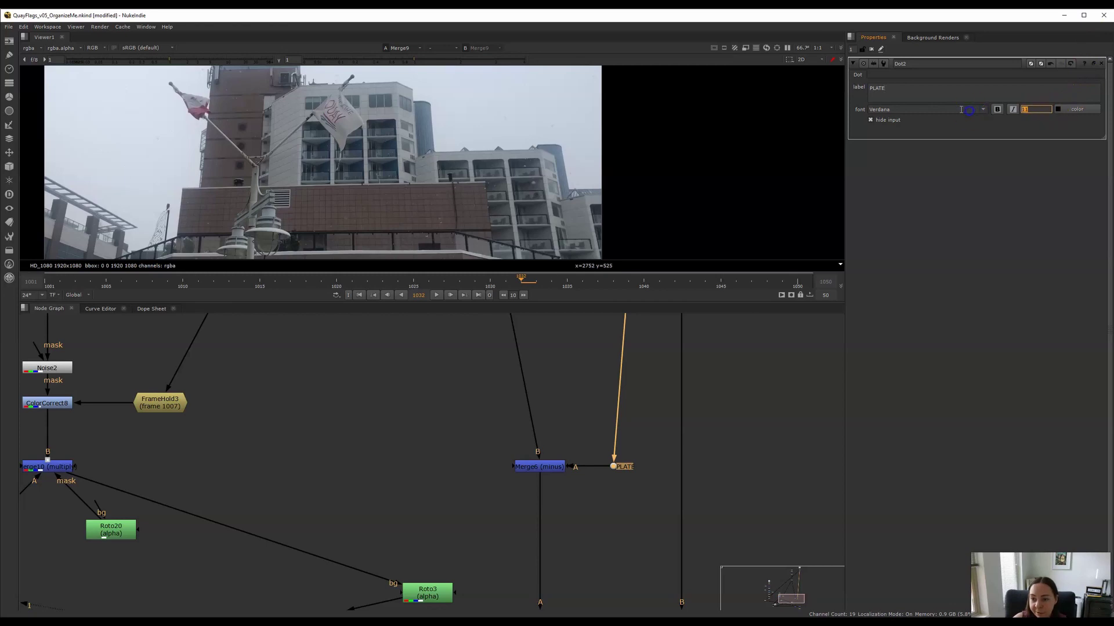
key(Return)
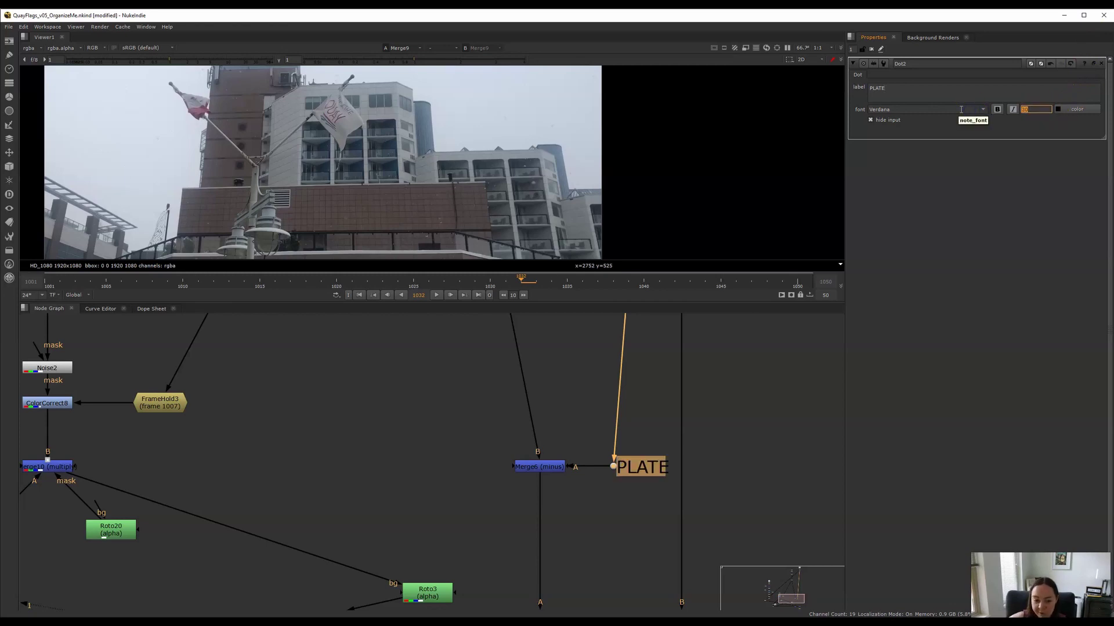
scroll(597, 444, down, 5)
scroll(597, 444, up, 2)
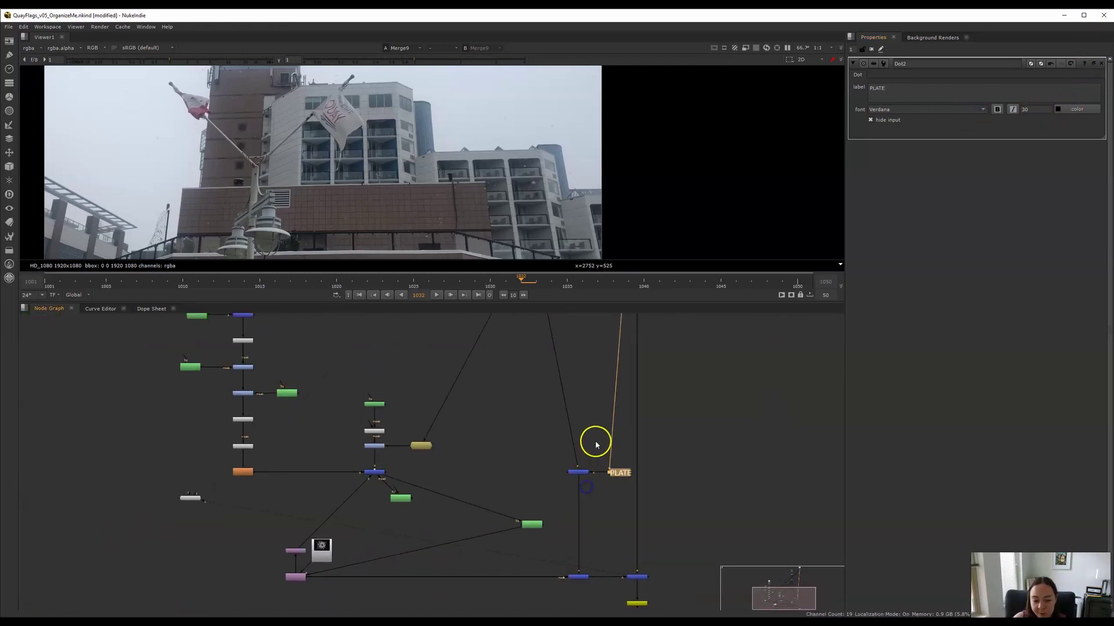
drag(610, 472, 602, 472)
click(604, 492)
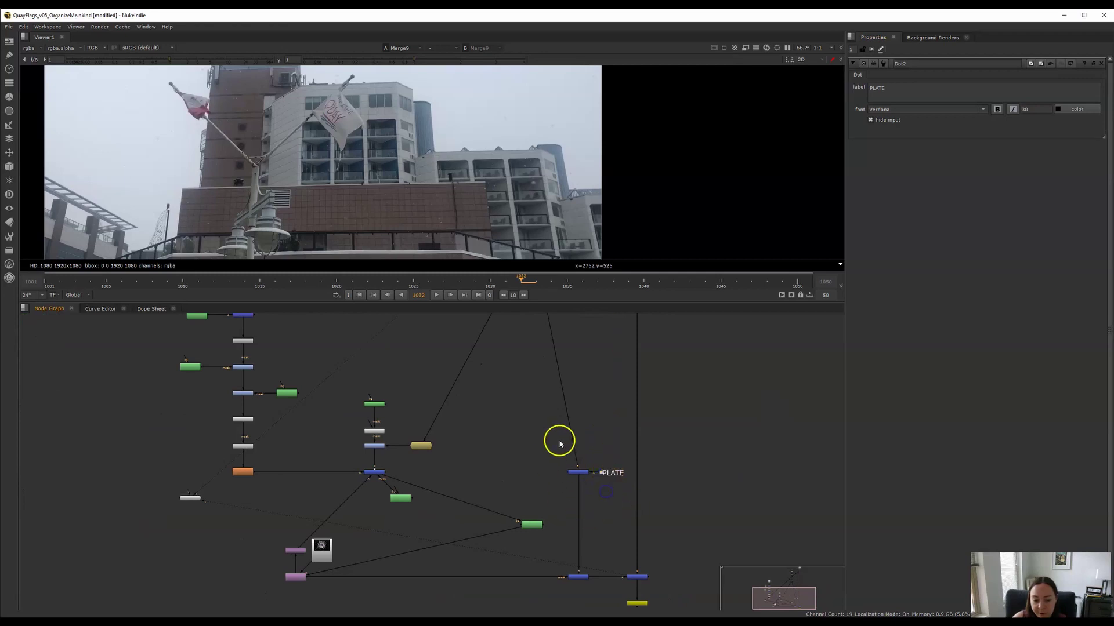
Autoplace the lower Read node and the two nodes below it into a straight vertical column.
middle_click(548, 498)
mouse_move(556, 447)
middle_down()
mouse_move(579, 532)
mouse_move(549, 443)
middle_up()
drag(549, 442, 578, 522)
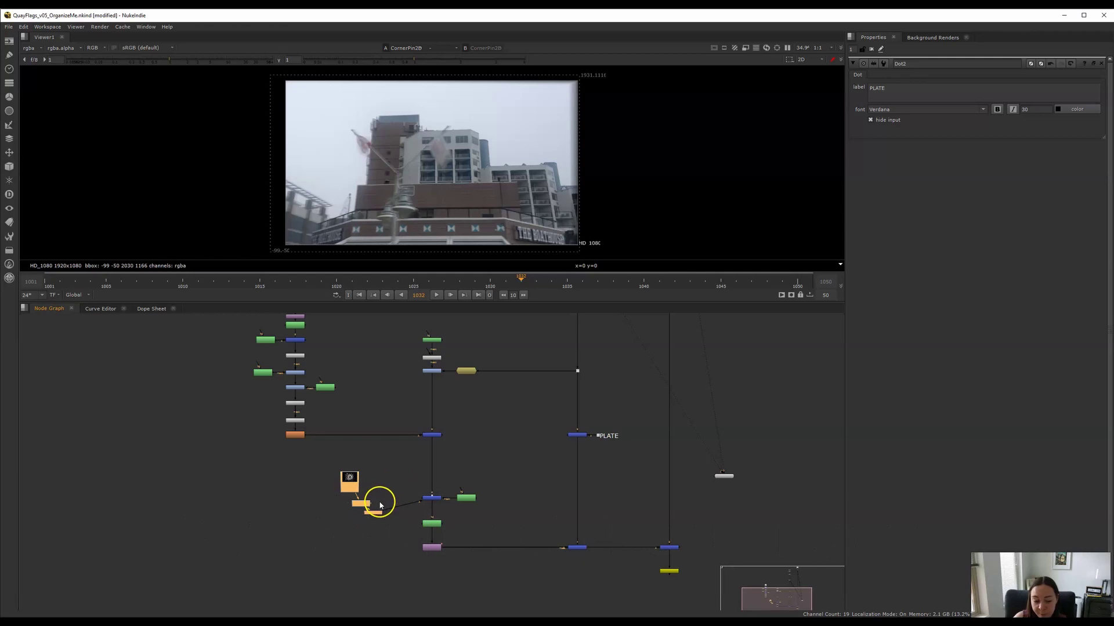
drag(319, 463, 391, 519)
key(l)
click(348, 498)
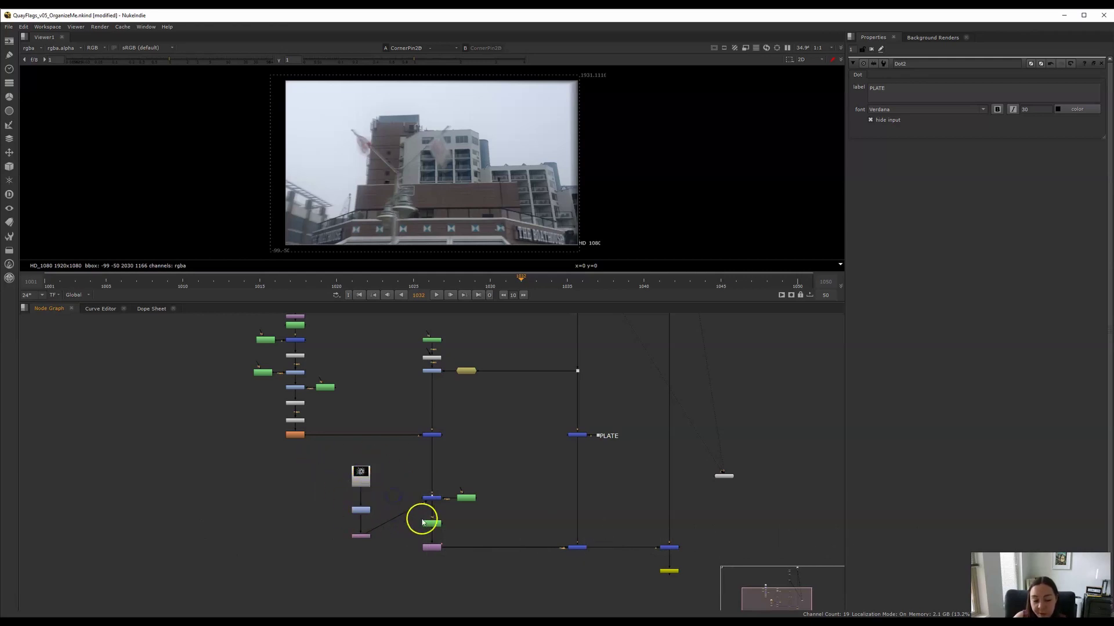
Autoplace the five unconnected Roto nodes into an evenly spaced horizontal row.
middle_drag(362, 404, 401, 483)
click(368, 467)
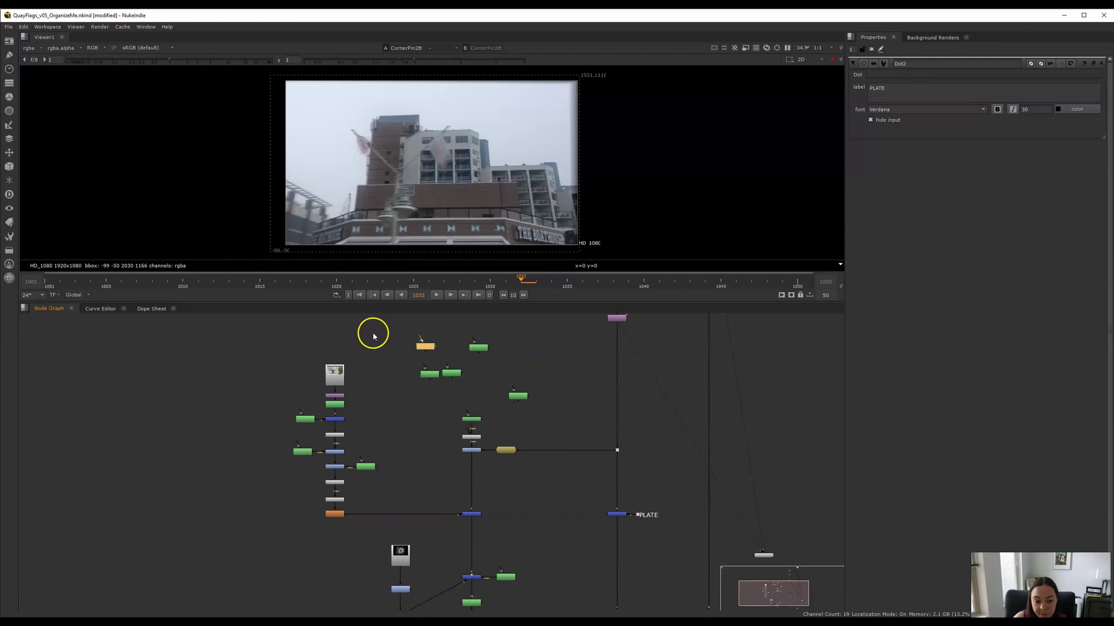
drag(374, 333, 562, 408)
key(l)
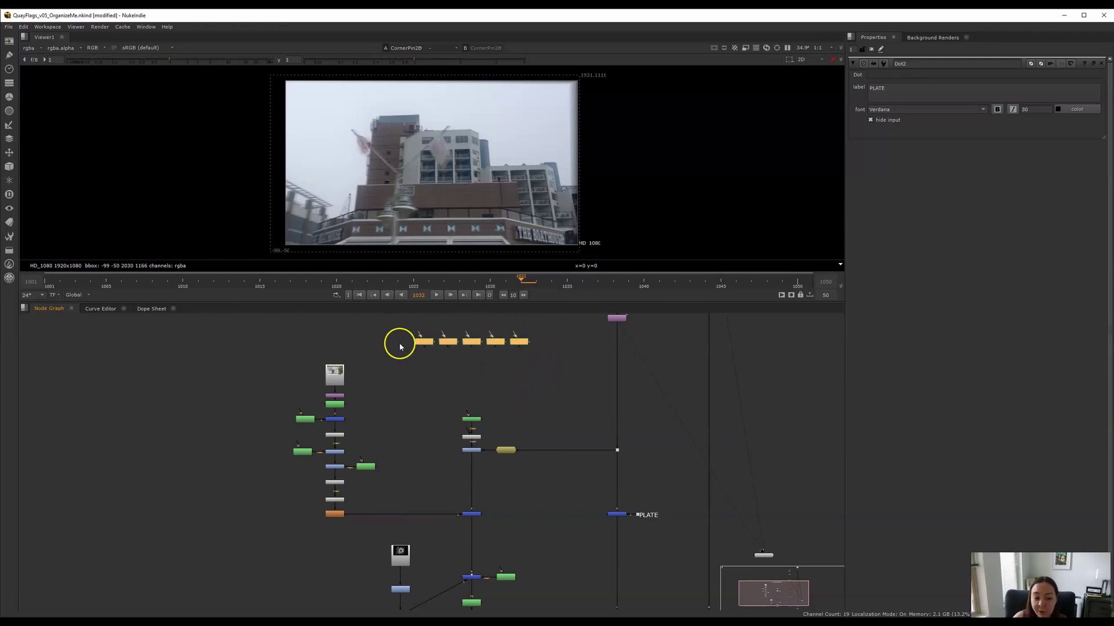
middle_drag(476, 355, 477, 378)
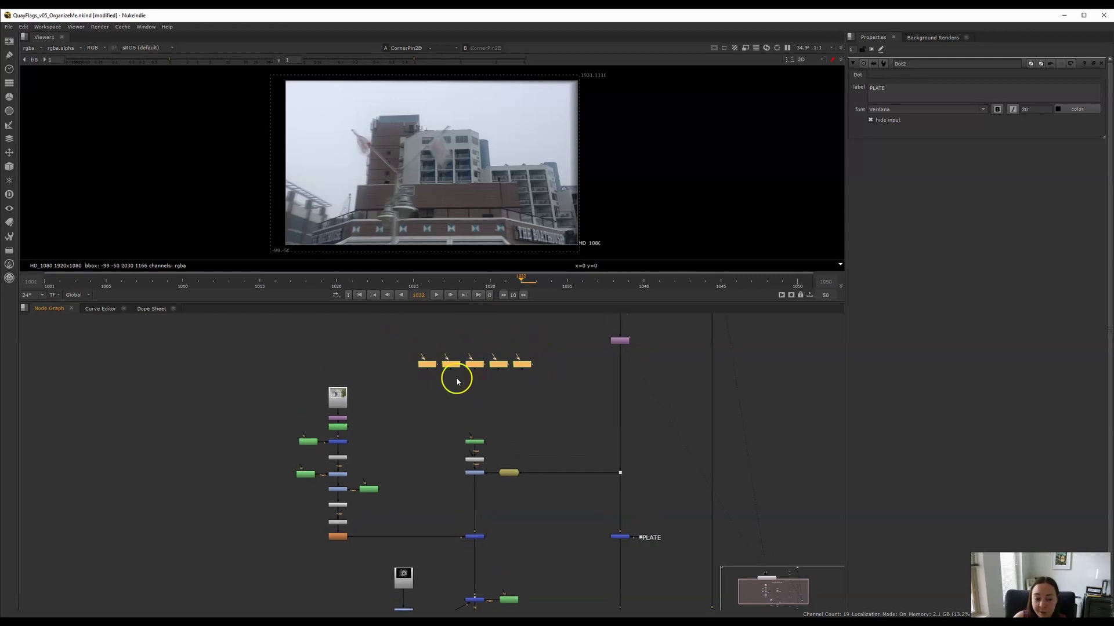
Combine the five Roto nodes with one Merge node centred beneath the row.
drag(377, 408, 563, 345)
key(m)
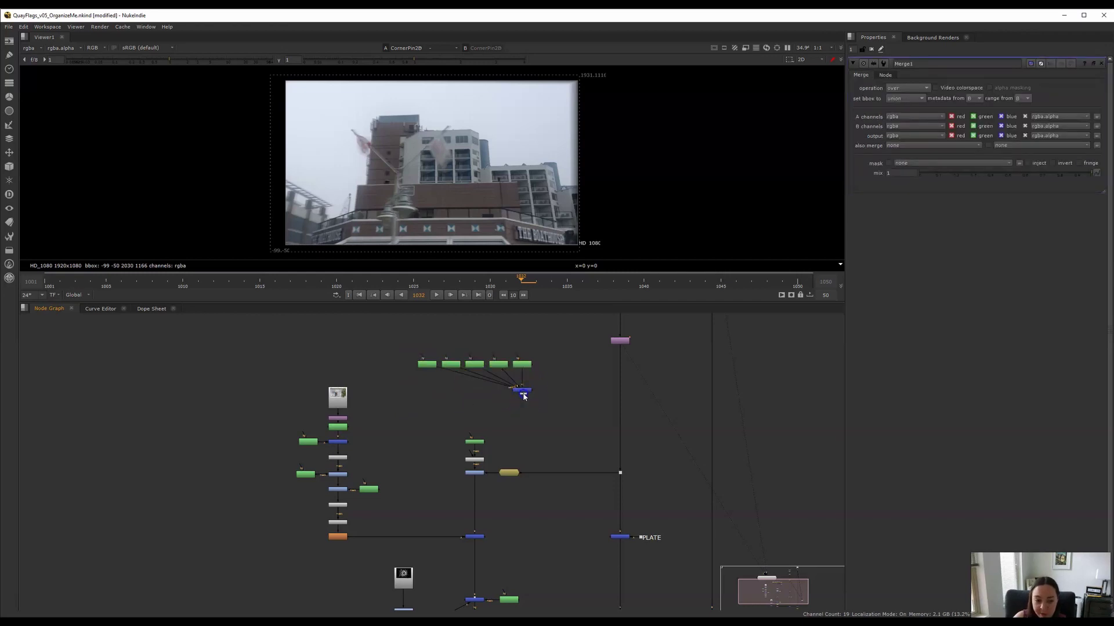
drag(521, 393, 479, 394)
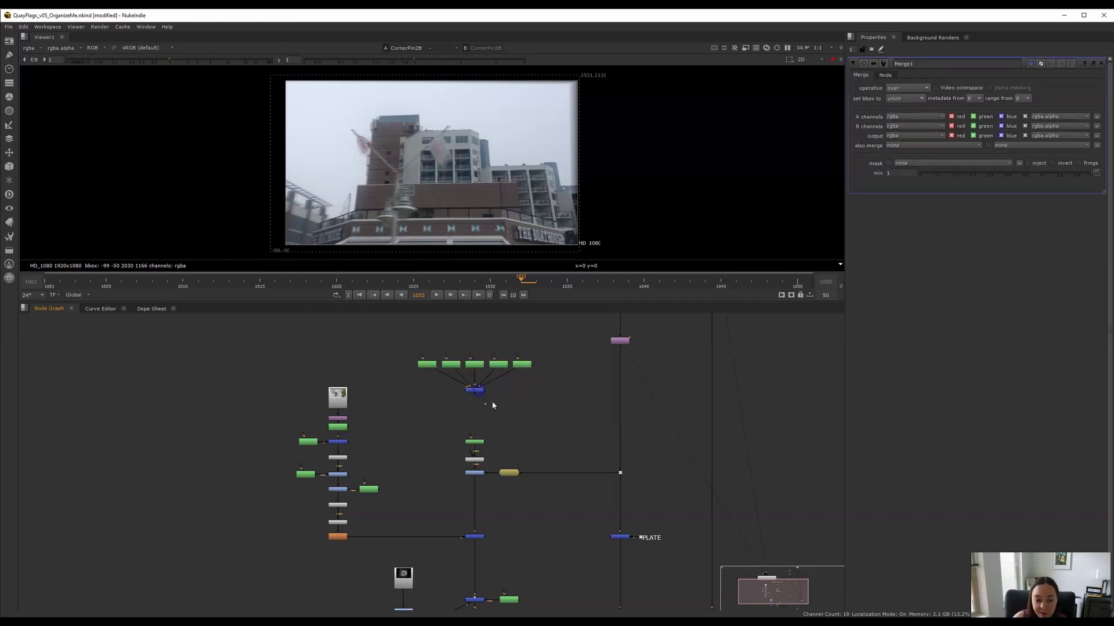
Delete the five example Roto nodes together with the Merge node beneath them.
drag(368, 348, 540, 412)
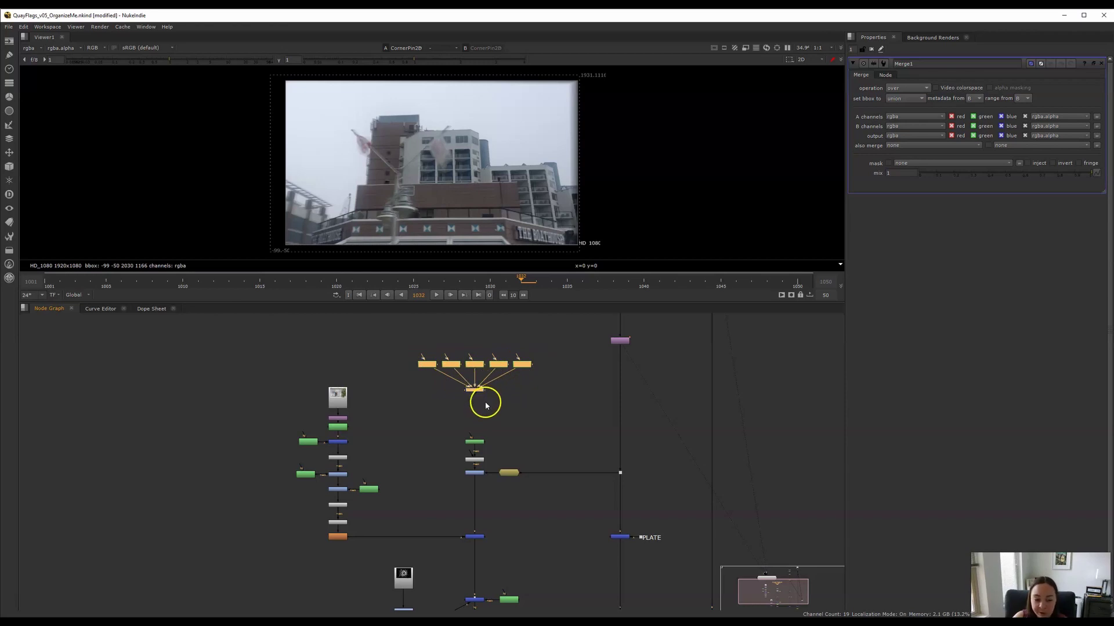
key(Delete)
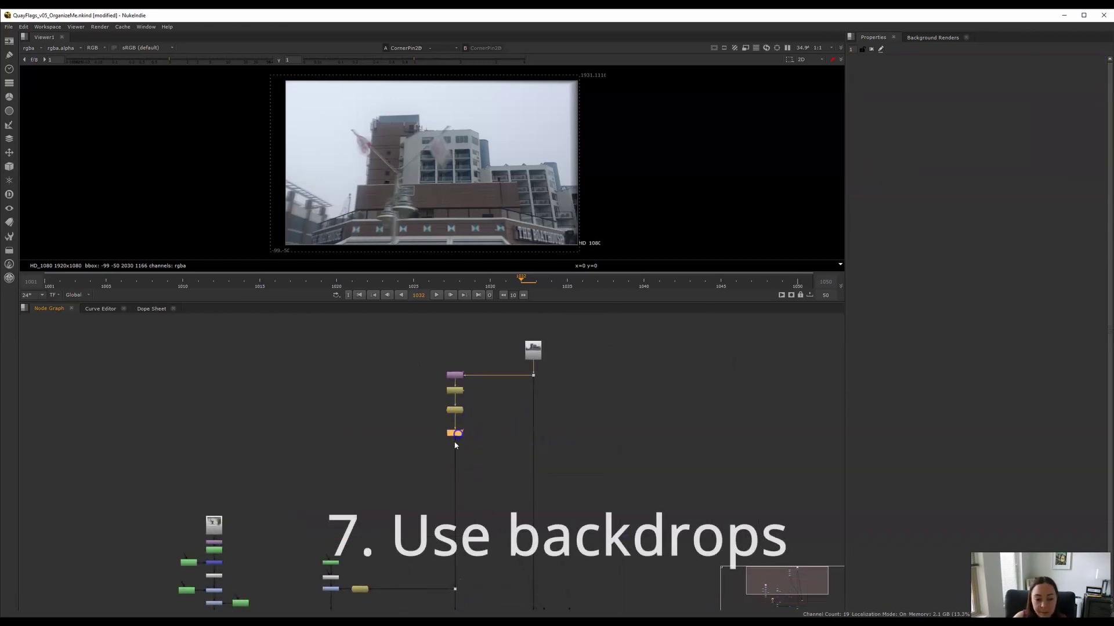
Add a Backdrop behind the four purple and yellow nodes branching off the plate's Dot.
scroll(456, 445, down, 3)
middle_drag(456, 444, 489, 434)
drag(458, 451, 458, 452)
scroll(482, 453, up, 1)
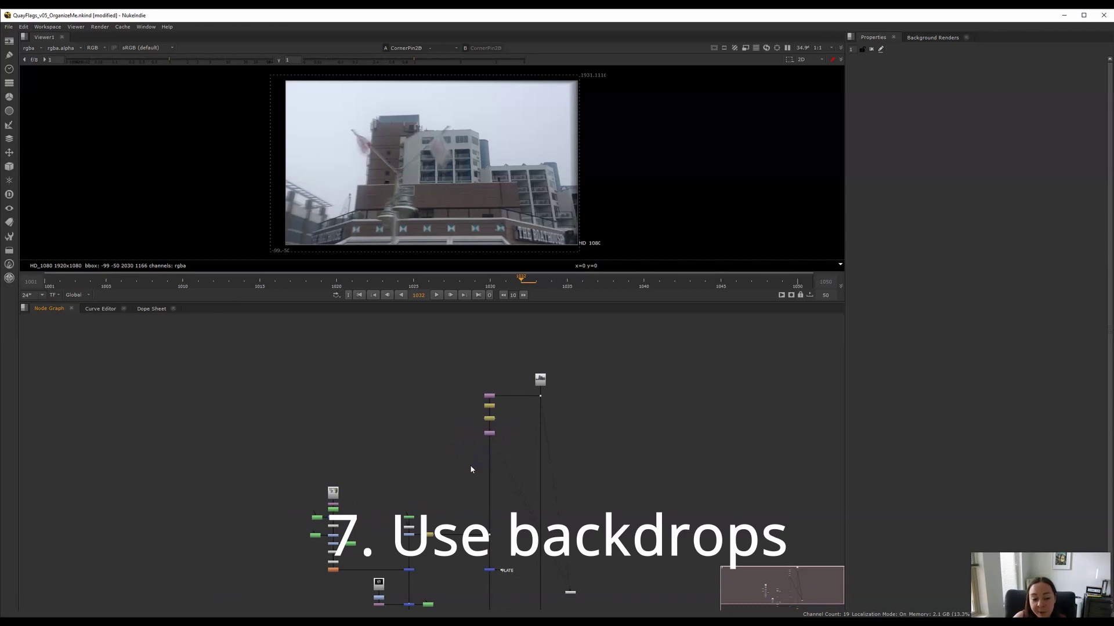
drag(441, 371, 518, 469)
drag(434, 370, 511, 462)
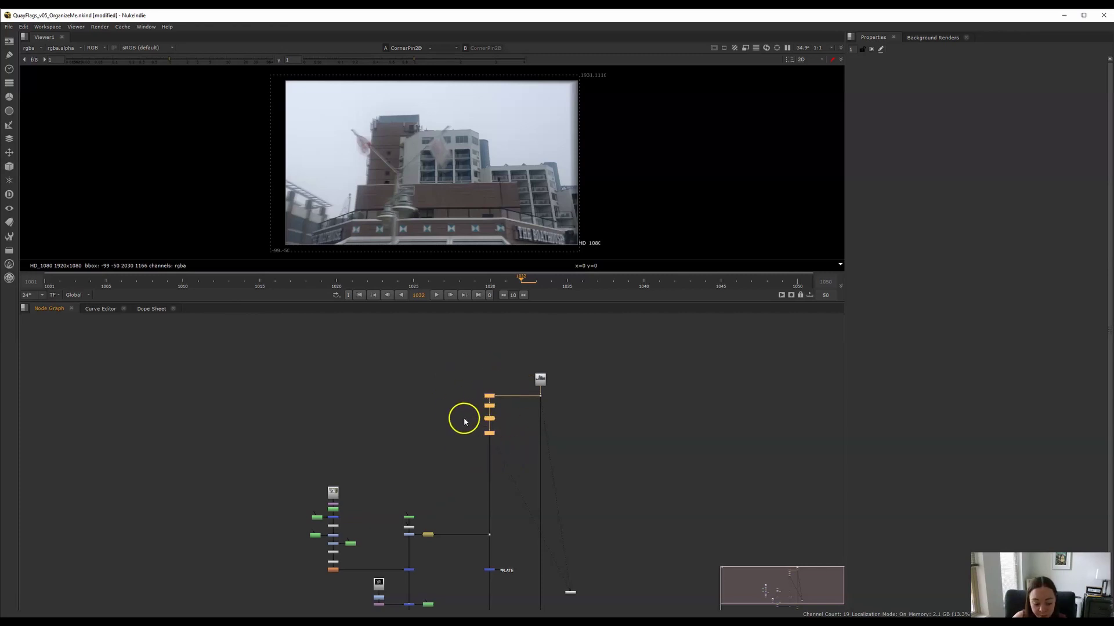
key(Tab)
text(bbad)
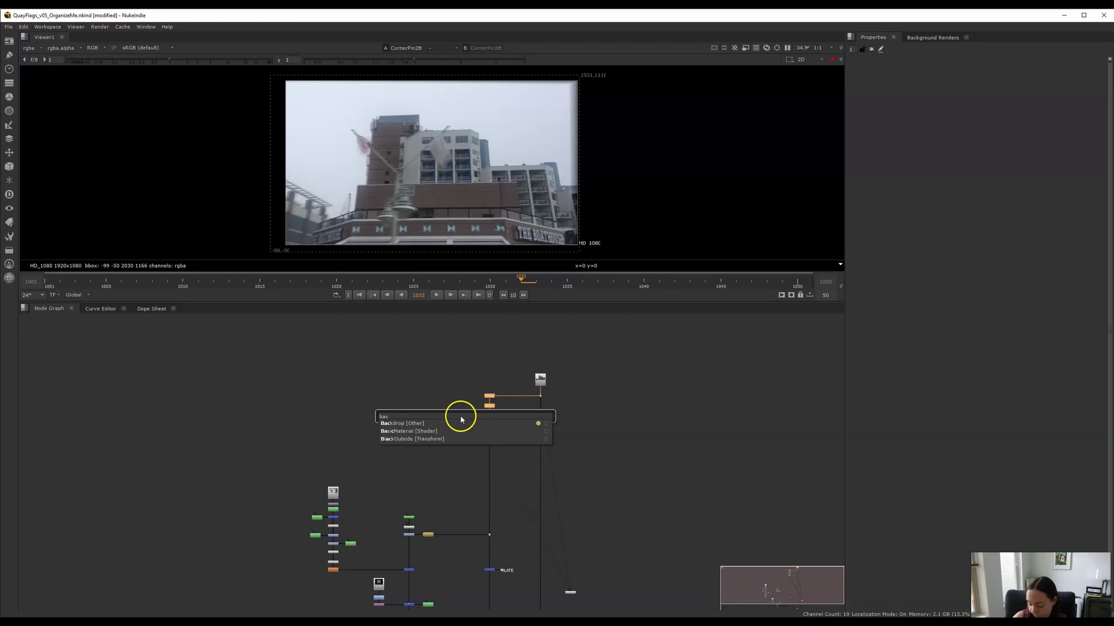
click(446, 425)
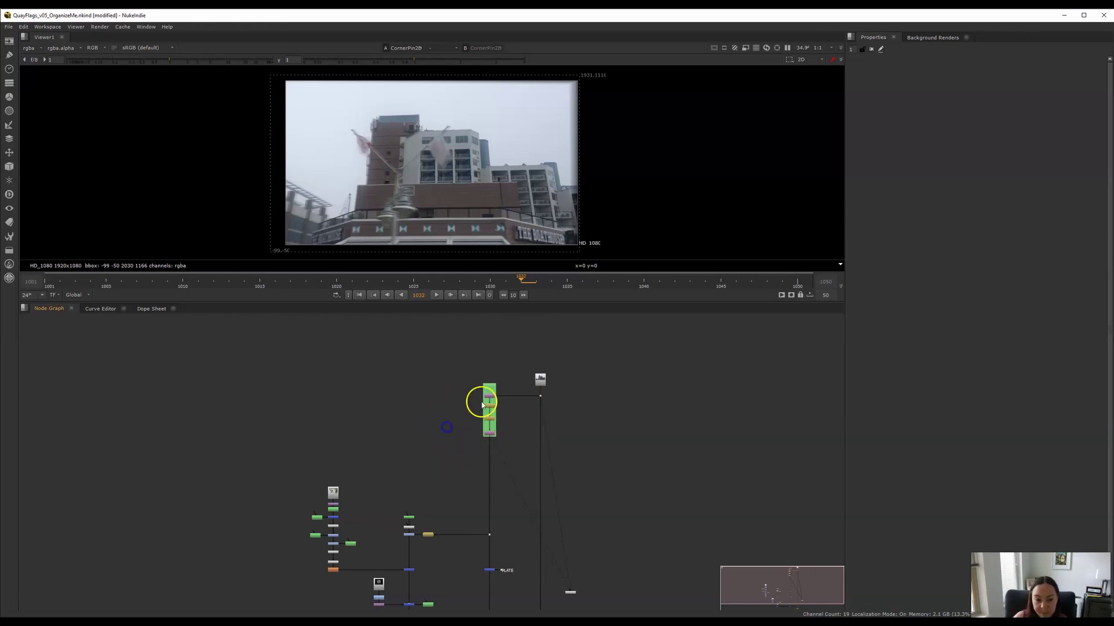
scroll(490, 401, up, 2)
scroll(467, 456, down, 3)
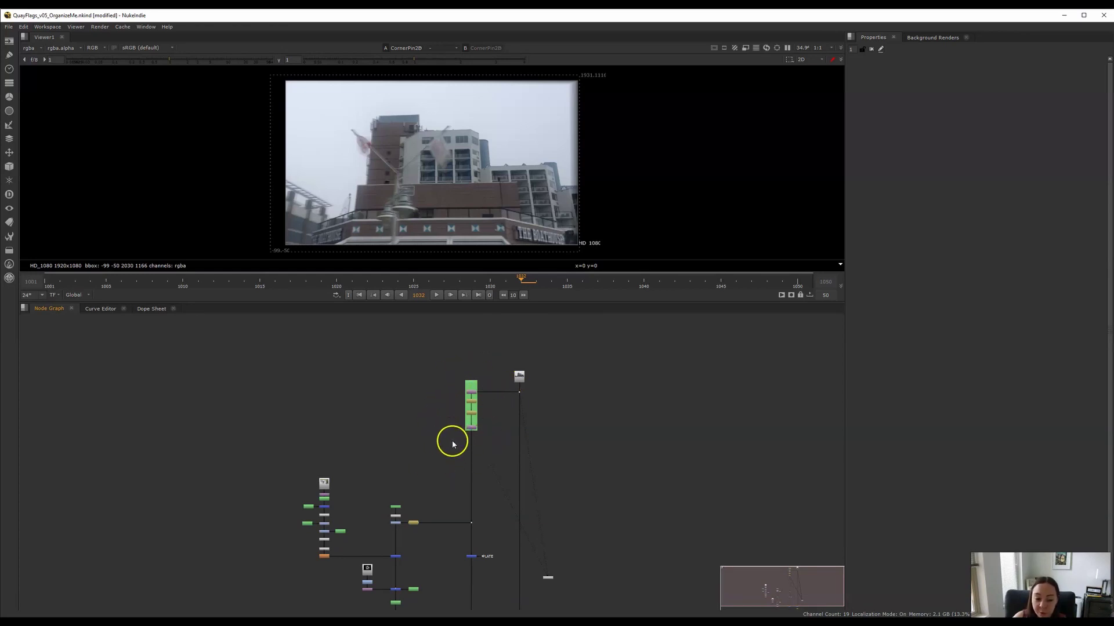
Add a Backdrop behind the leftmost column of nodes below its Read node and fit its edge around them.
middle_drag(441, 459, 530, 394)
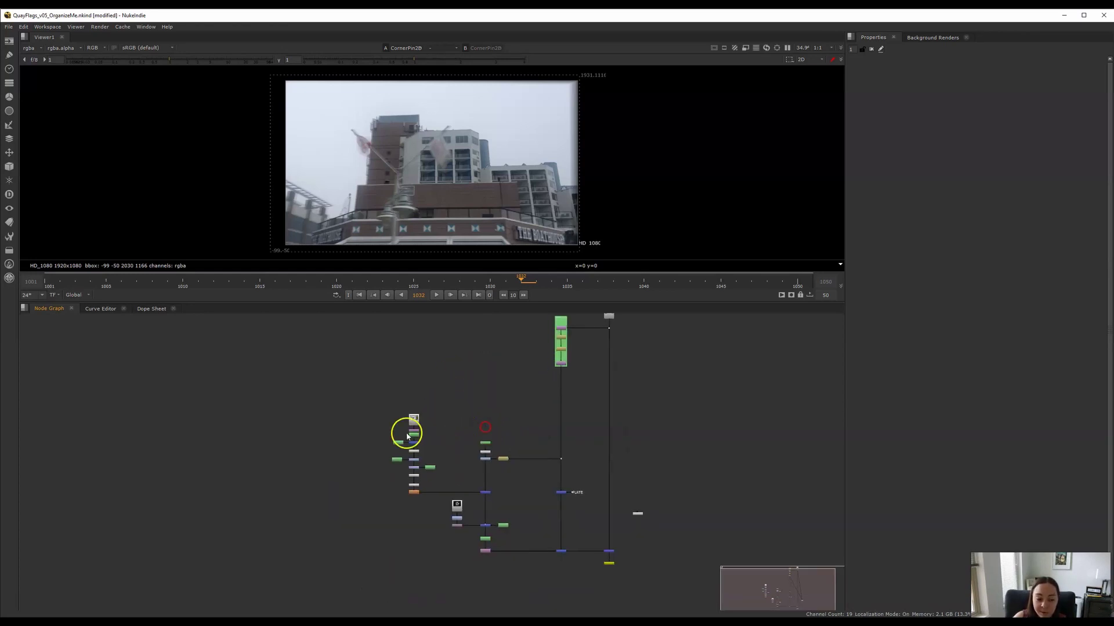
drag(338, 390, 444, 513)
key(Tab)
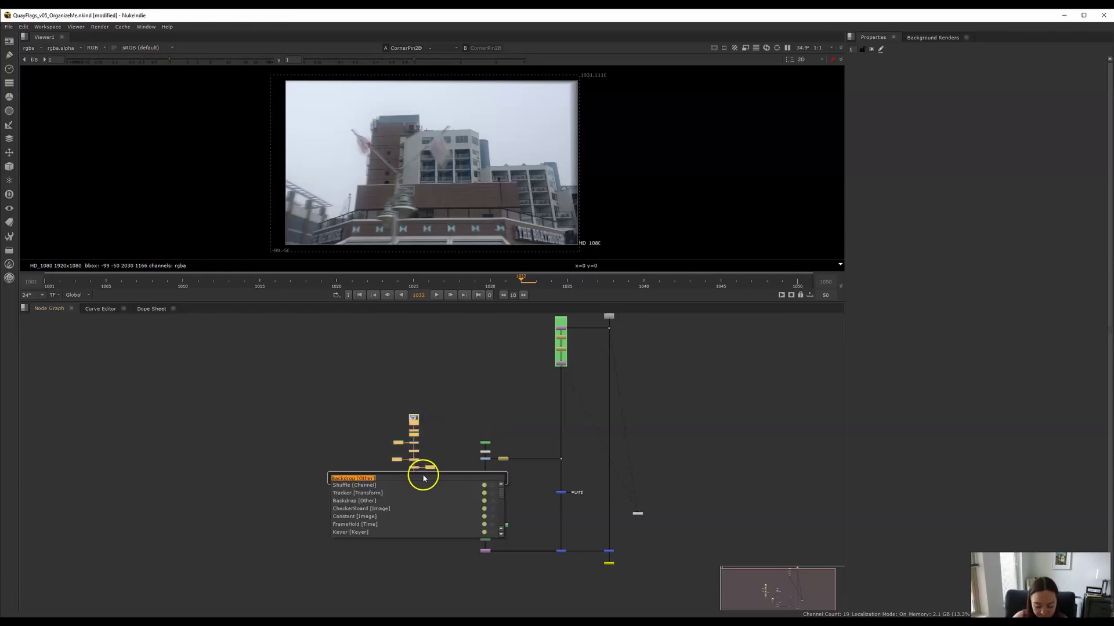
text(bac)
click(354, 485)
click(465, 431)
scroll(416, 418, up, 4)
middle_drag(463, 447, 379, 394)
drag(352, 564, 515, 508)
drag(469, 546, 469, 548)
click(477, 504)
middle_drag(477, 502, 465, 503)
scroll(466, 504, down, 4)
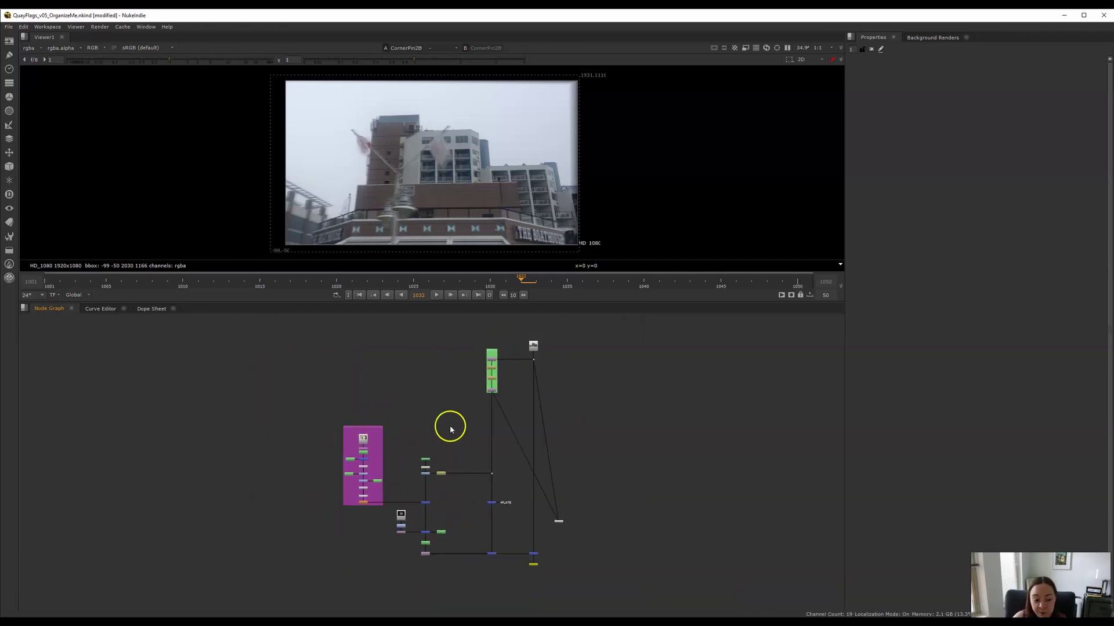
Label the green Backdrop beside the plate "FrameBlend" and set its label font size to 100.
scroll(499, 383, up, 4)
click(513, 372)
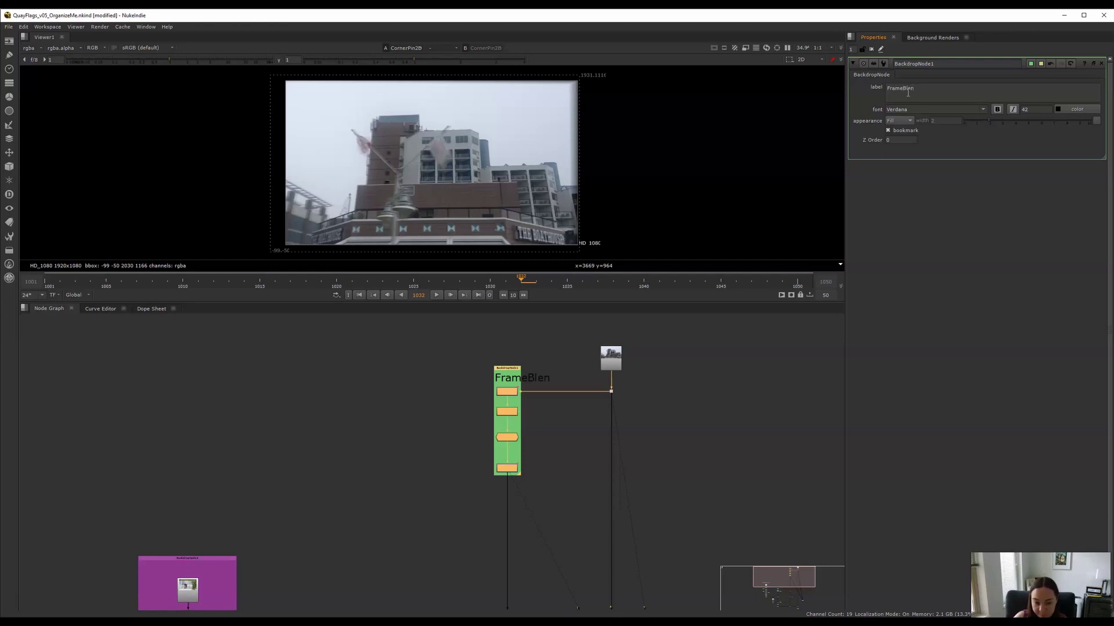
double_click(1036, 109)
text(100)
key(Return)
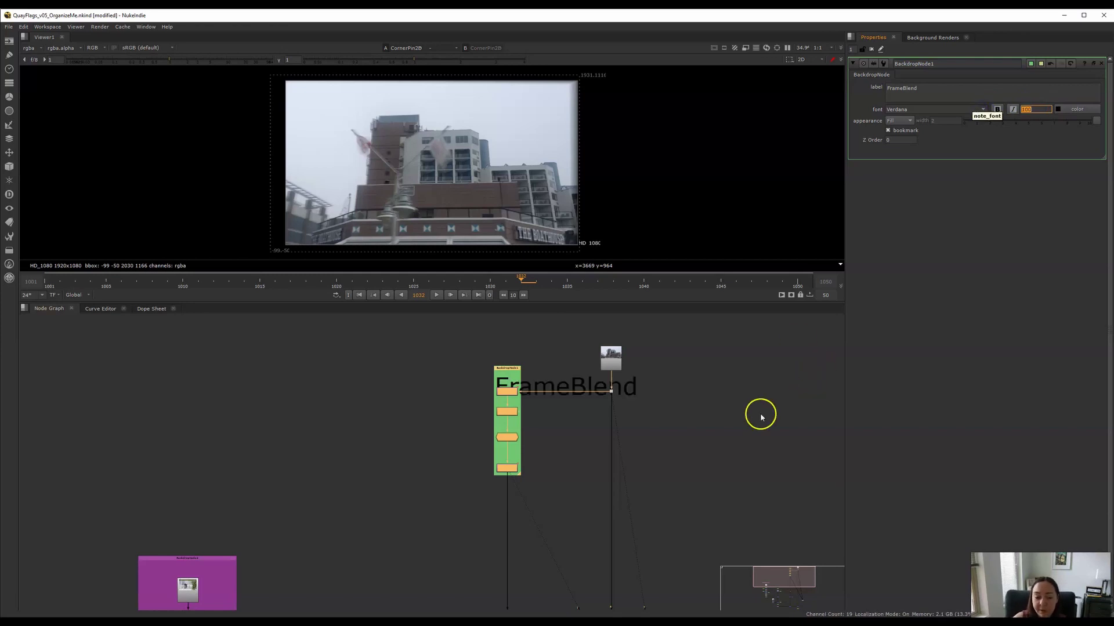
Shift the FrameBlend backdrop up and outward and enlarge it from its corner to give the label more room.
scroll(510, 415, down, 5)
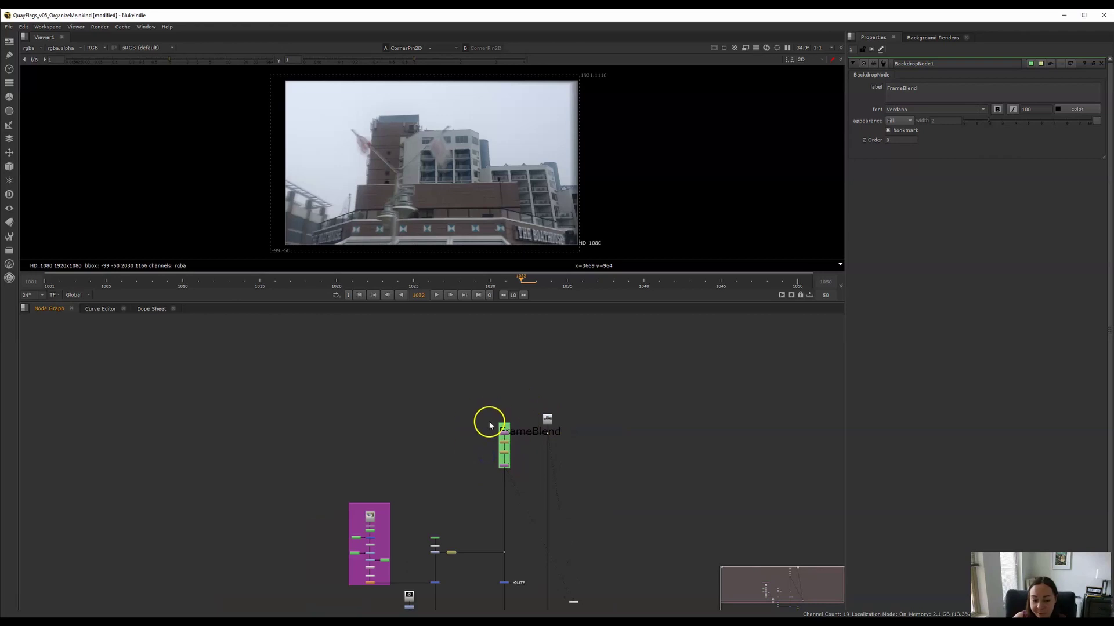
scroll(489, 426, up, 5)
drag(497, 397, 480, 382)
drag(486, 489, 541, 508)
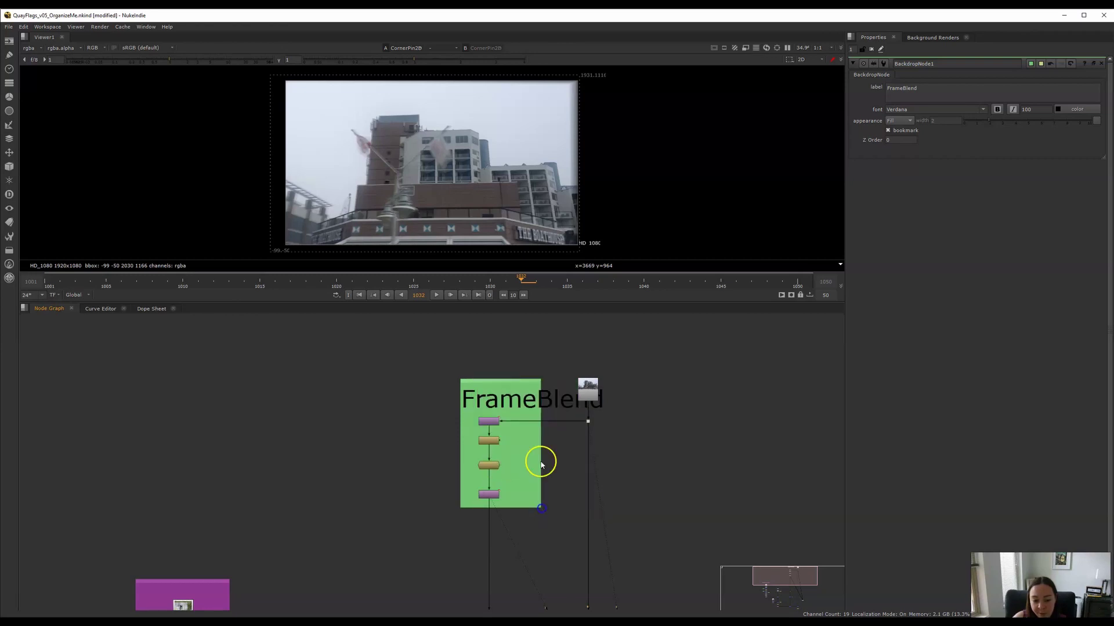
Recolour the FrameBlend backdrop to a saturated blue-violet.
click(522, 382)
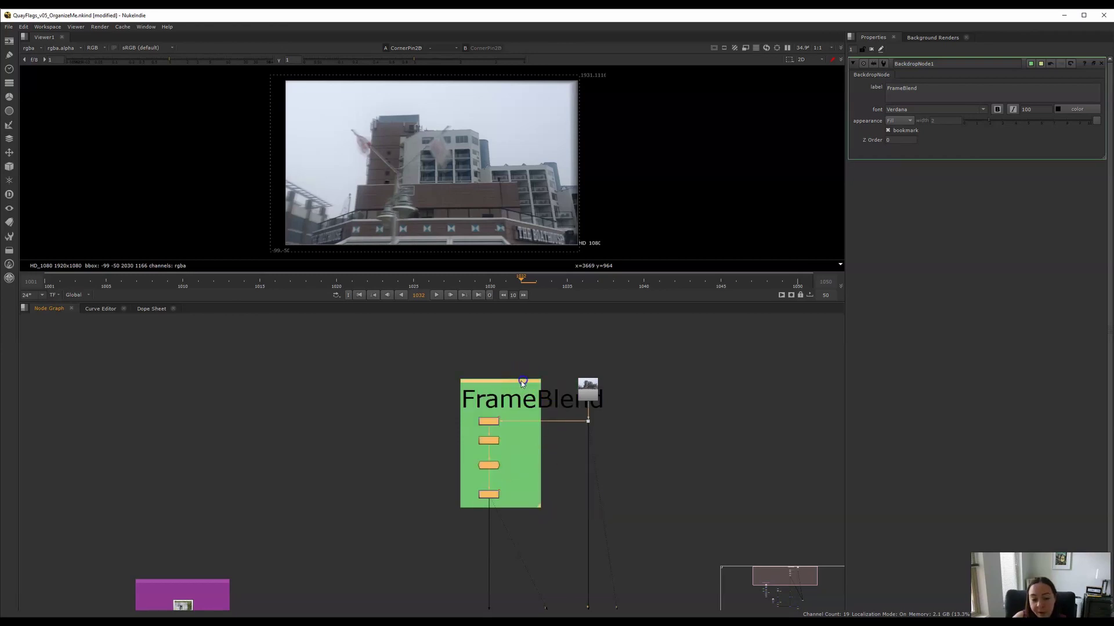
click(1030, 65)
click(850, 329)
mouse_move(849, 327)
mouse_down()
mouse_move(765, 383)
mouse_move(793, 355)
mouse_move(820, 376)
mouse_move(860, 354)
mouse_move(840, 380)
mouse_up()
drag(779, 249, 804, 219)
click(778, 240)
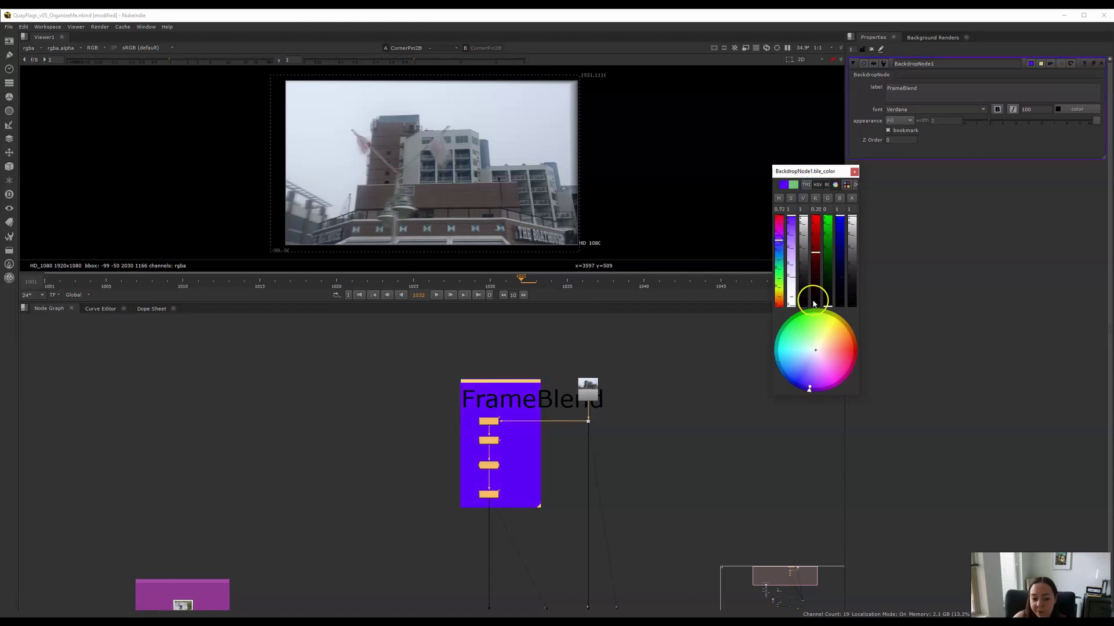
click(854, 171)
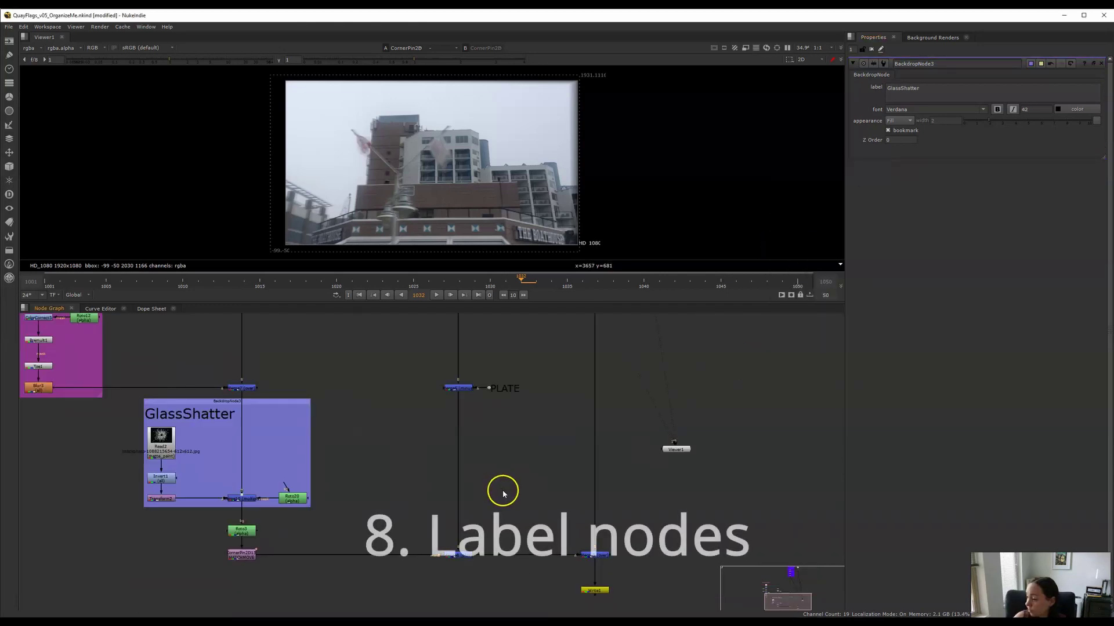
View the plus Merge node fed by the CornerPin and rename it AddSnow.
scroll(505, 497, up, 2)
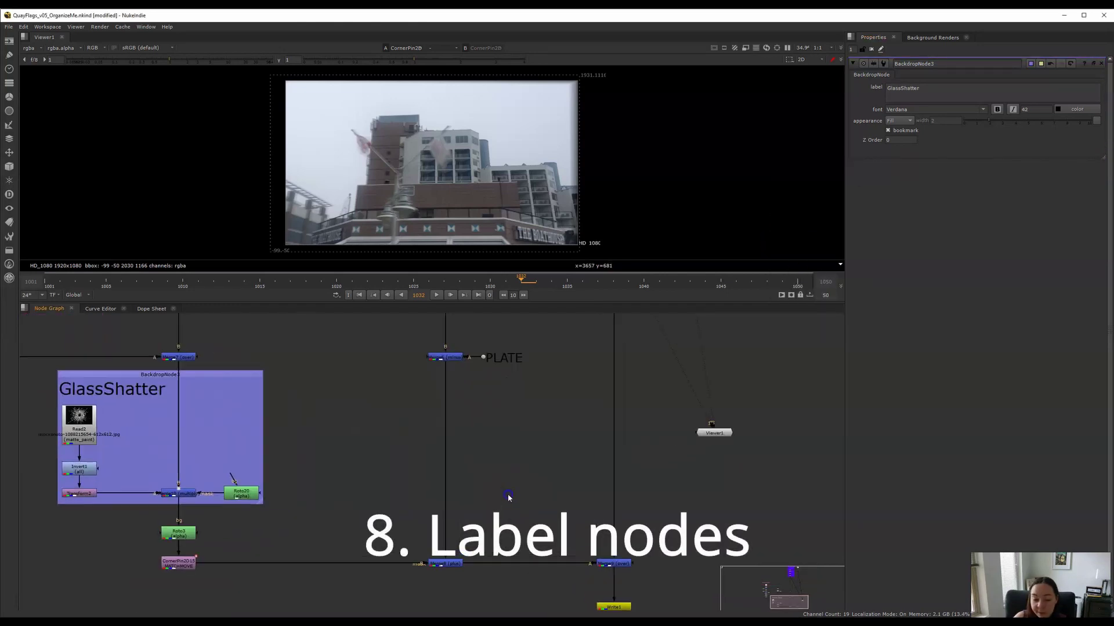
scroll(473, 531, up, 3)
click(467, 530)
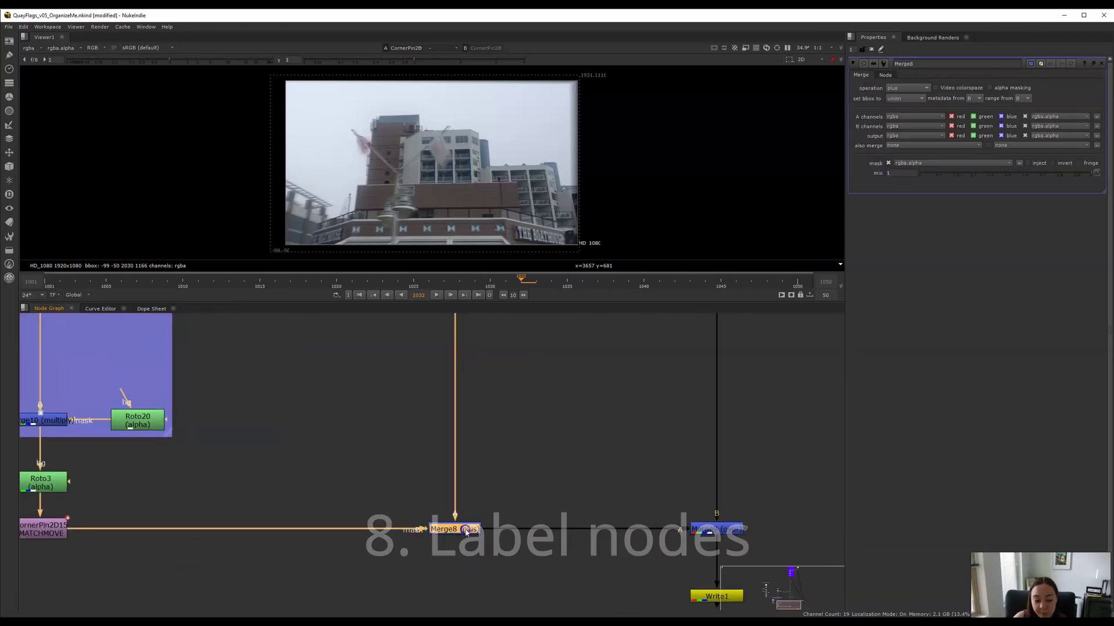
key(1)
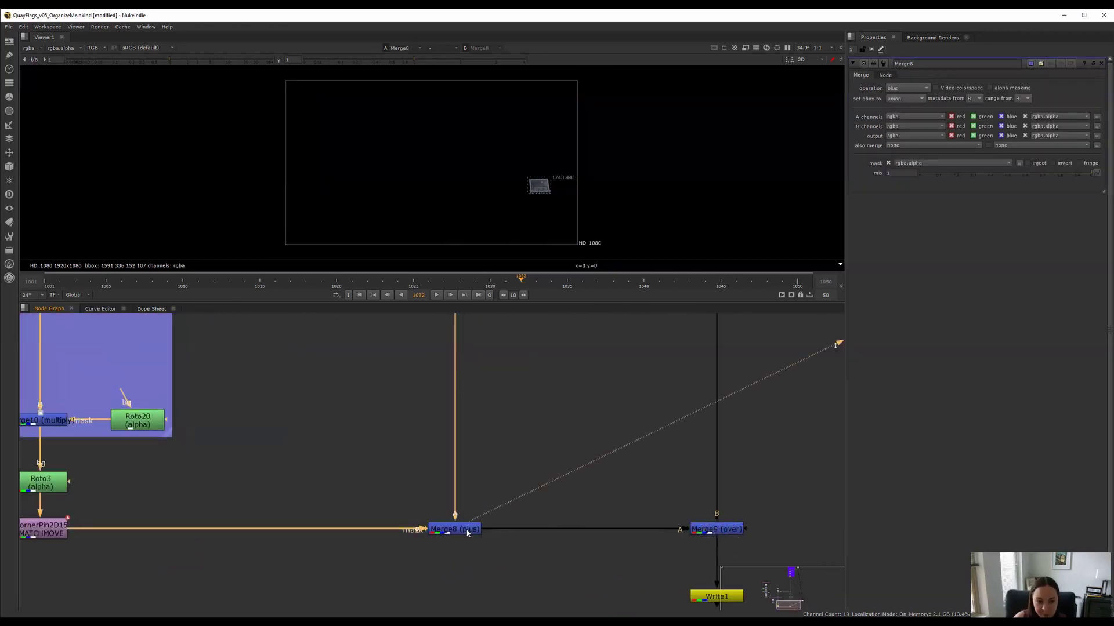
scroll(602, 182, up, 5)
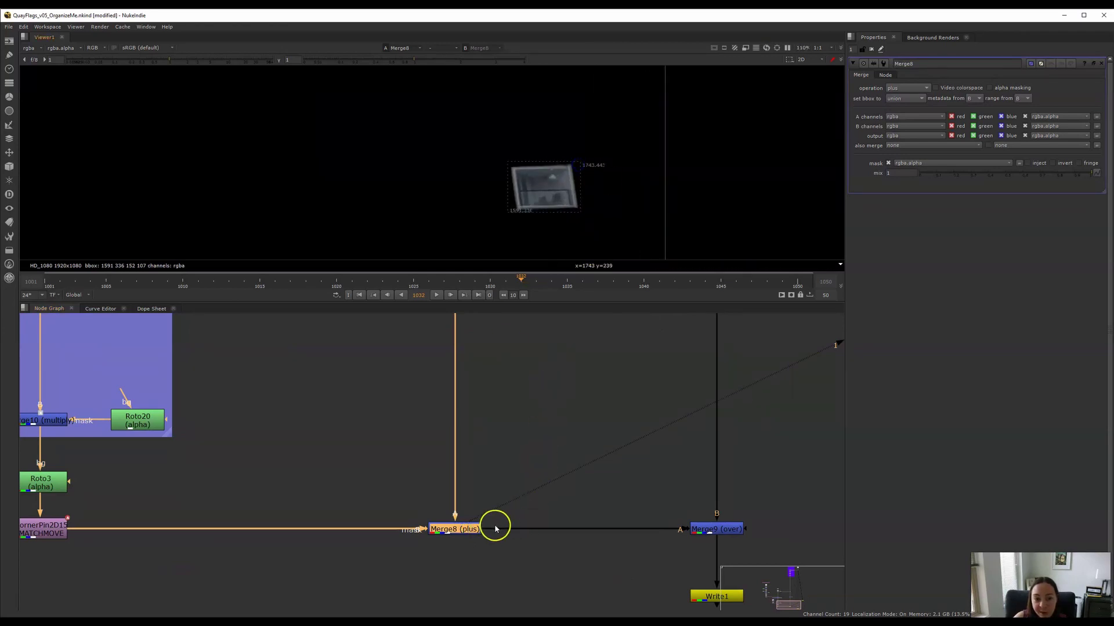
drag(928, 62, 827, 63)
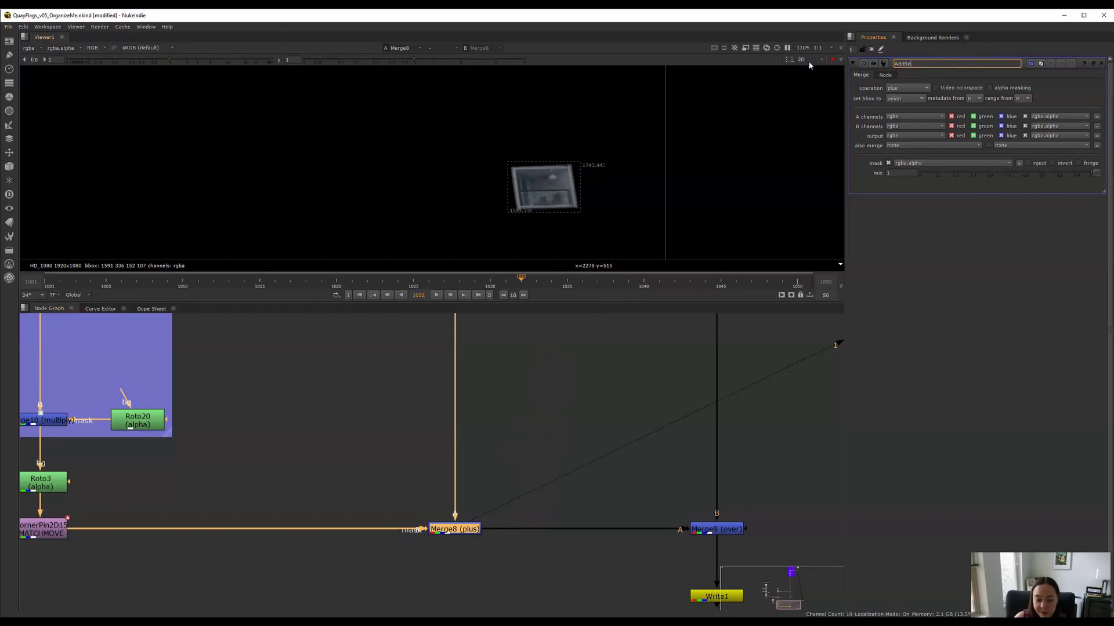
click(521, 440)
drag(428, 513, 514, 557)
middle_drag(514, 556, 421, 527)
Search the node graph for the AddSnow node by name.
scroll(400, 522, down, 5)
click(551, 486)
middle_drag(631, 456, 547, 507)
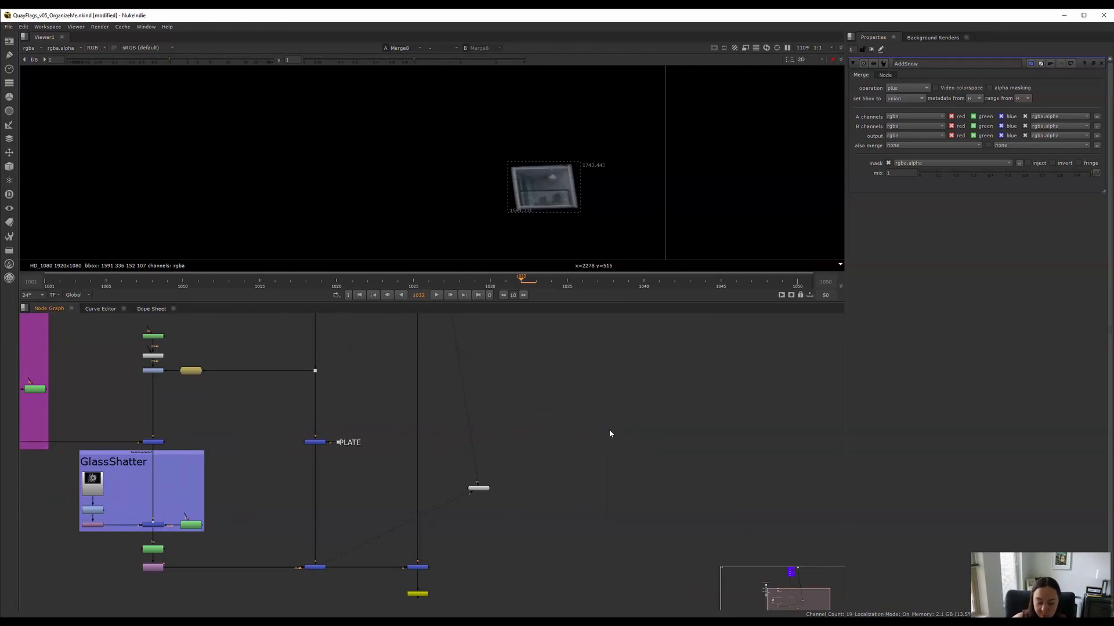
key(slash)
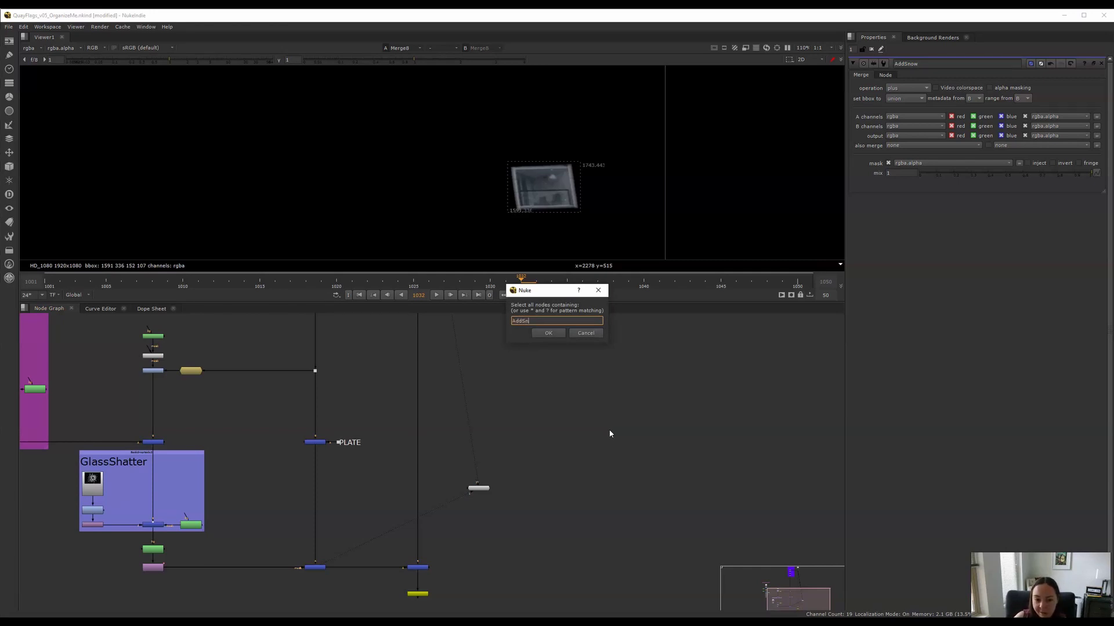
click(549, 332)
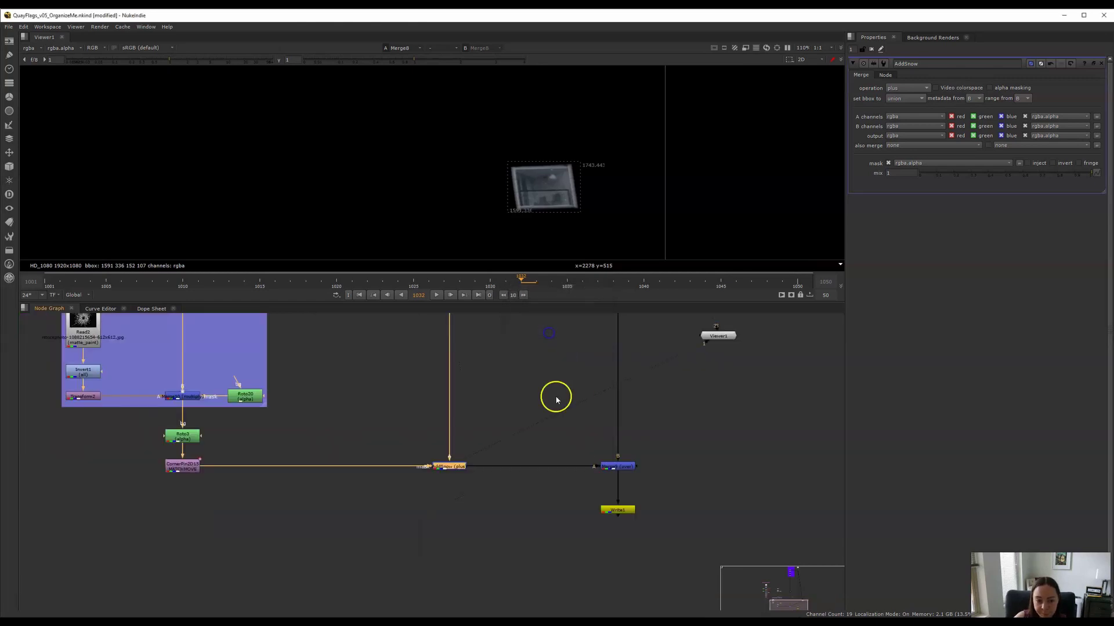
click(497, 405)
drag(746, 408, 755, 417)
Search the node graph for all nodes containing "Roto" and cycle through the matches.
key(slash)
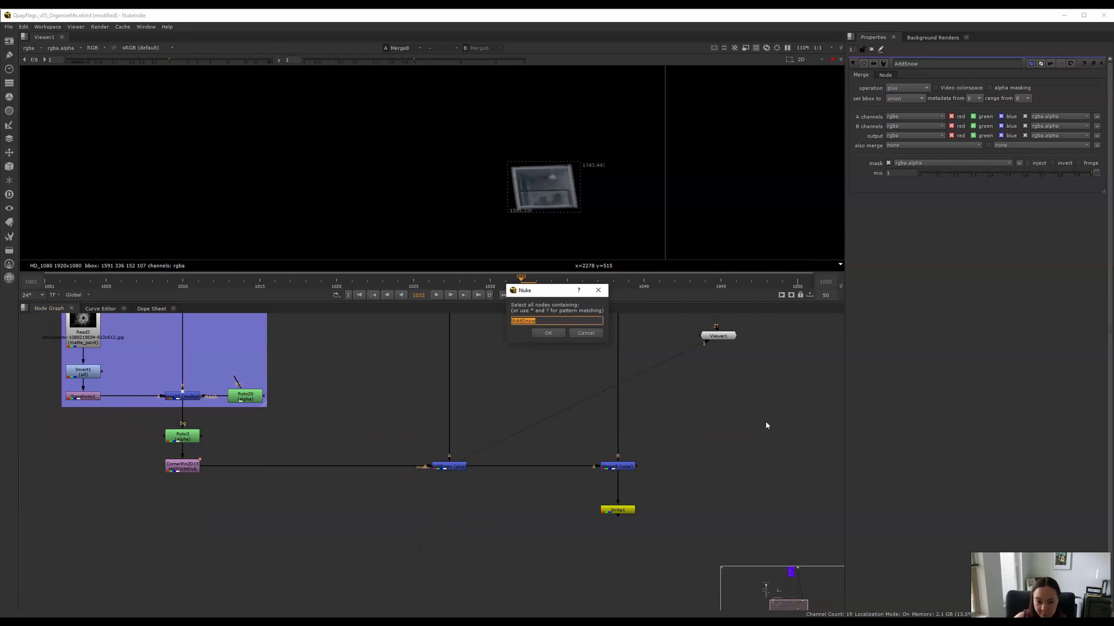
click(547, 333)
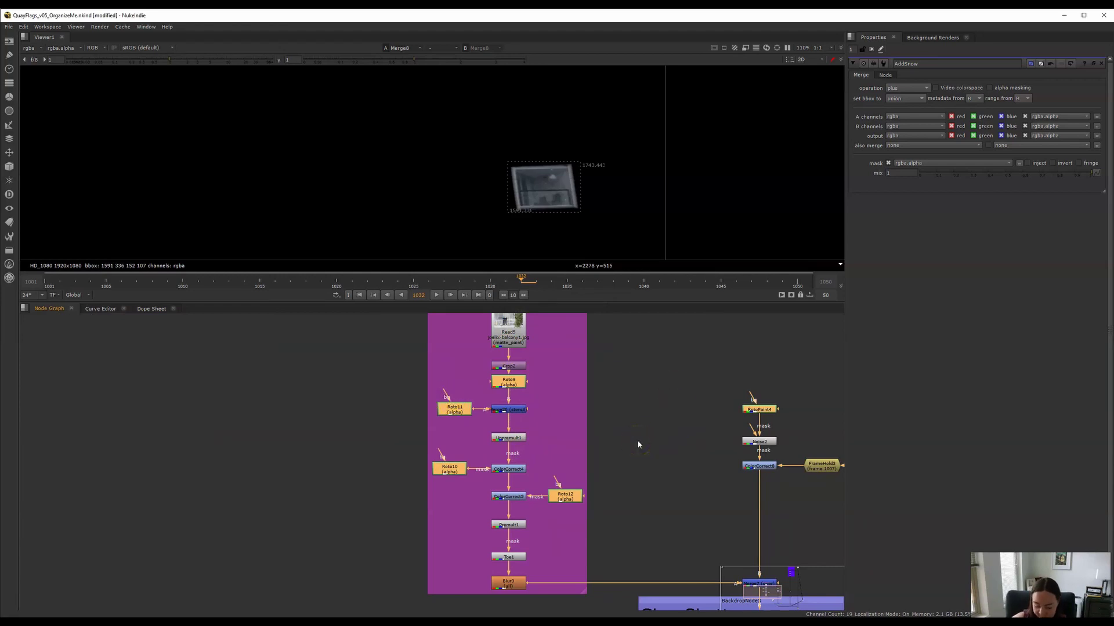
key(slash)
key(Return)
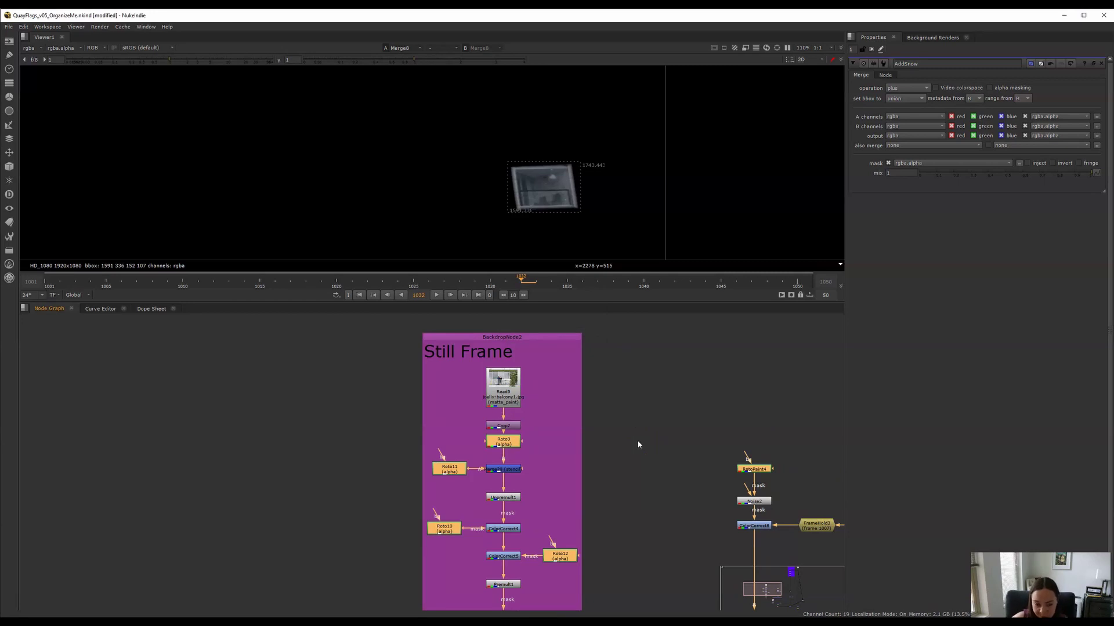
key(slash)
key(Return)
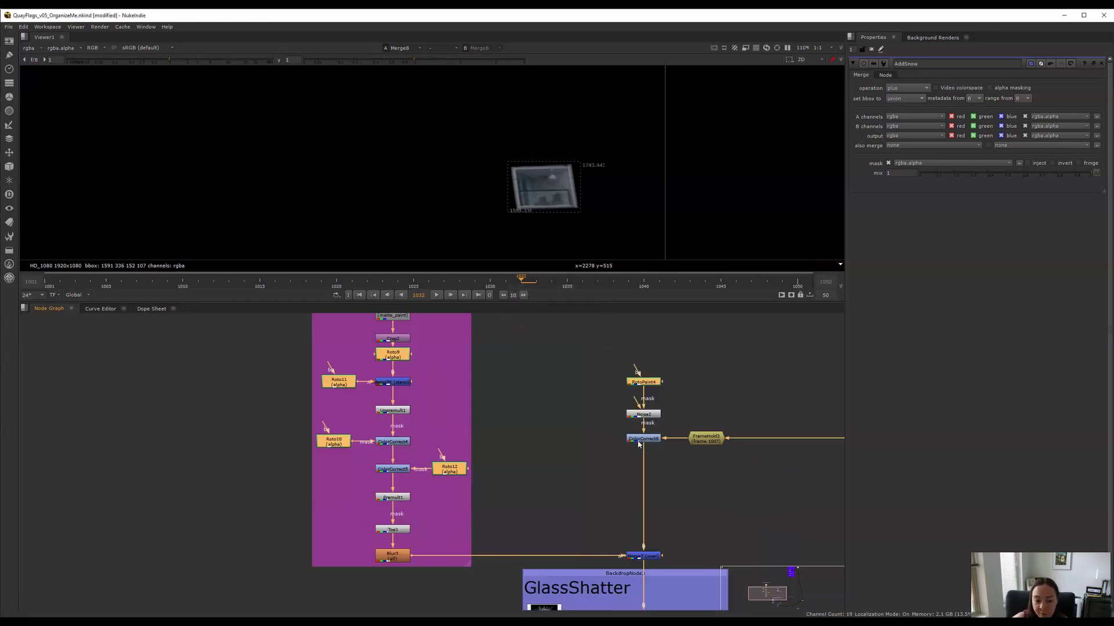
key(slash)
key(Return)
key(slash)
key(Return)
key(slash)
key(Return)
key(slash)
key(Return)
key(slash)
key(Return)
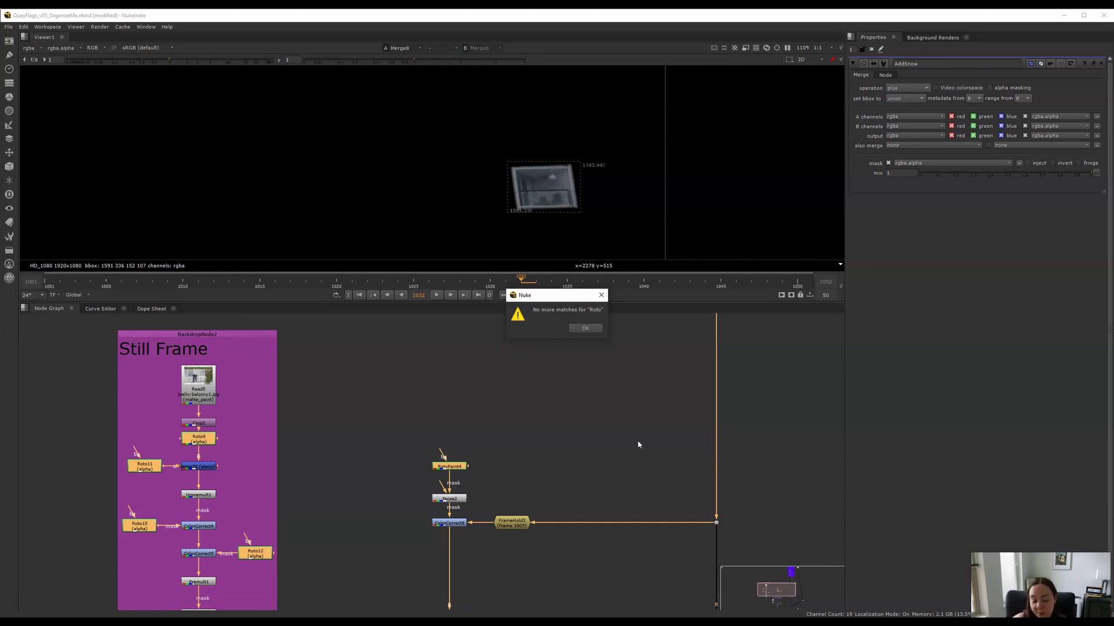
click(585, 331)
click(588, 409)
middle_drag(570, 444, 530, 429)
scroll(531, 428, down, 3)
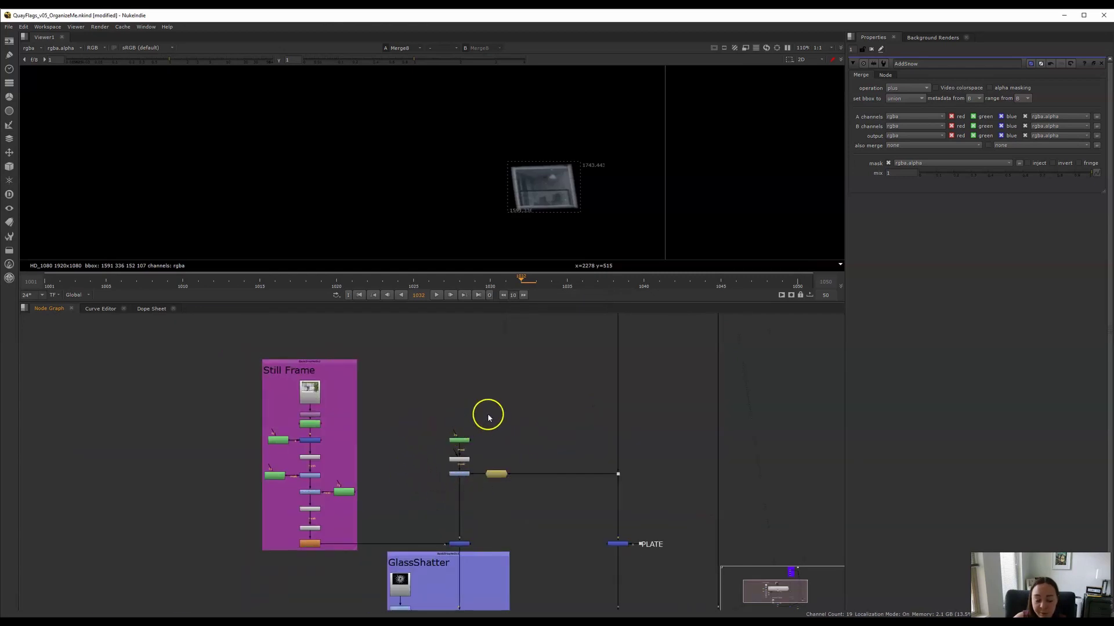
Add a sticky note in the empty area near the Write node reading ">>>Add Snow Here".
scroll(496, 416, down, 4)
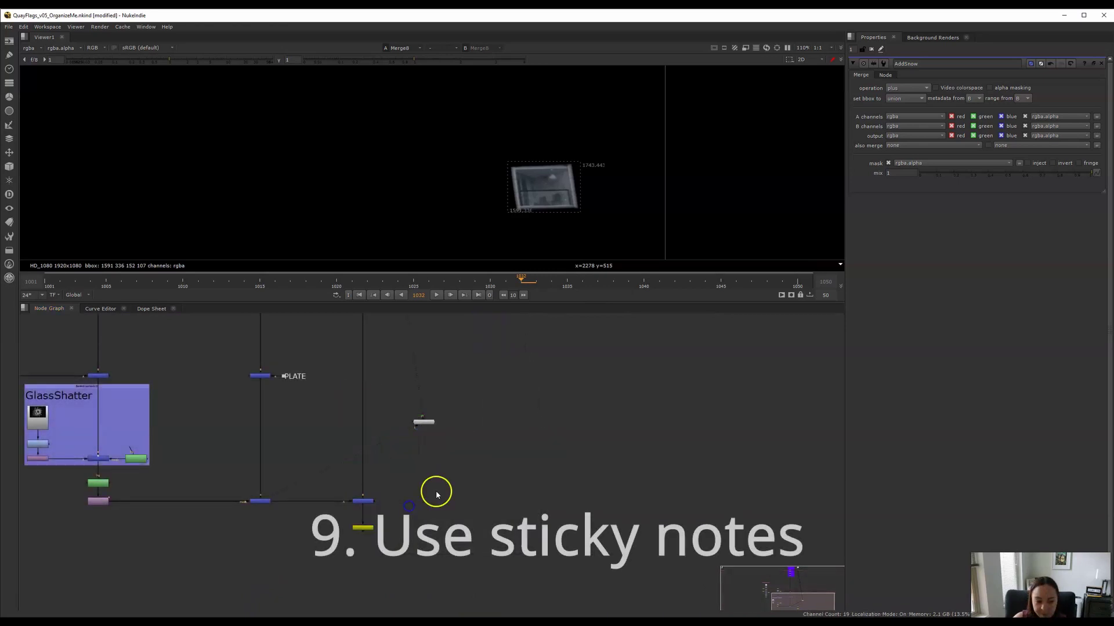
click(459, 504)
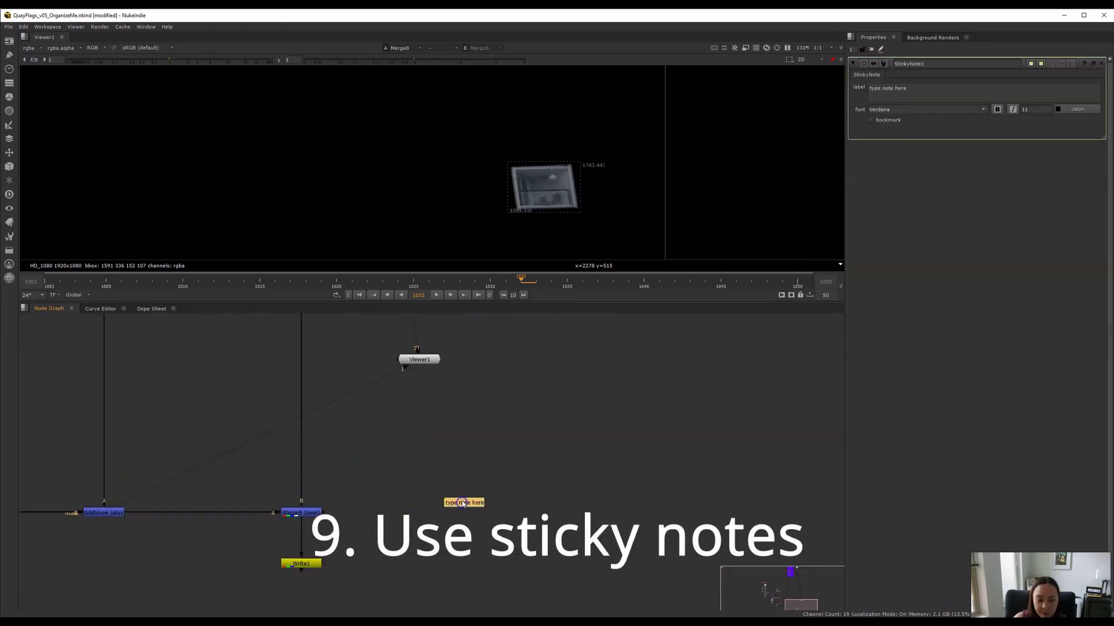
click(906, 89)
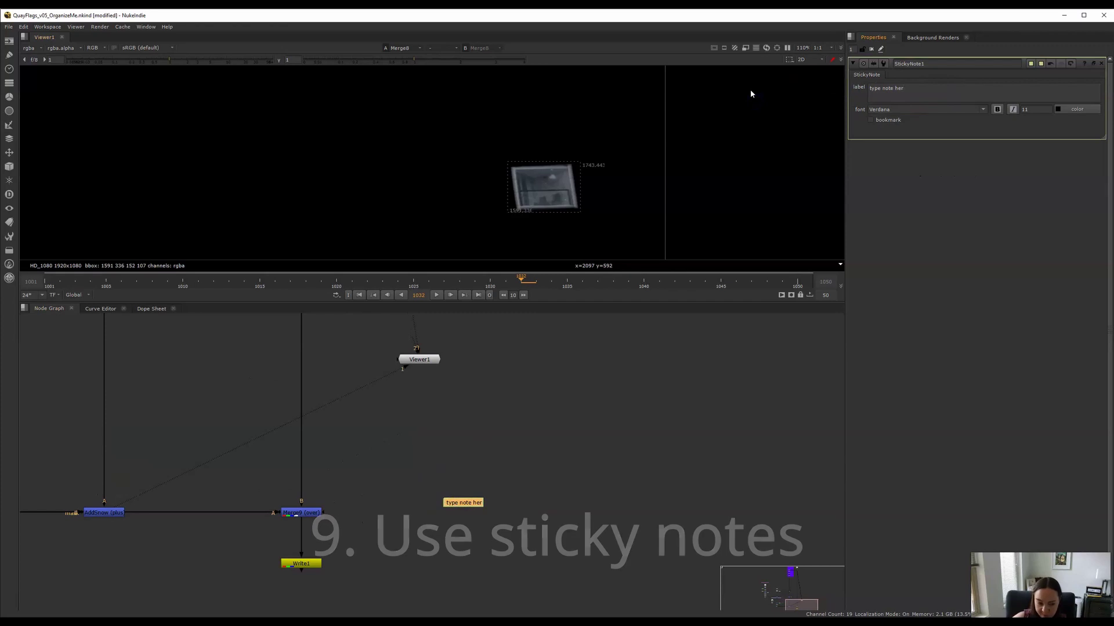
key(BackSpace)
key(BackSpace)
key(BackSpace)
key(BackSpace)
key(BackSpace)
key(BackSpace)
key(BackSpace)
key(BackSpace)
key(BackSpace)
key(BackSpace)
key(BackSpace)
key(BackSpace)
key(BackSpace)
key(BackSpace)
text(>>>)
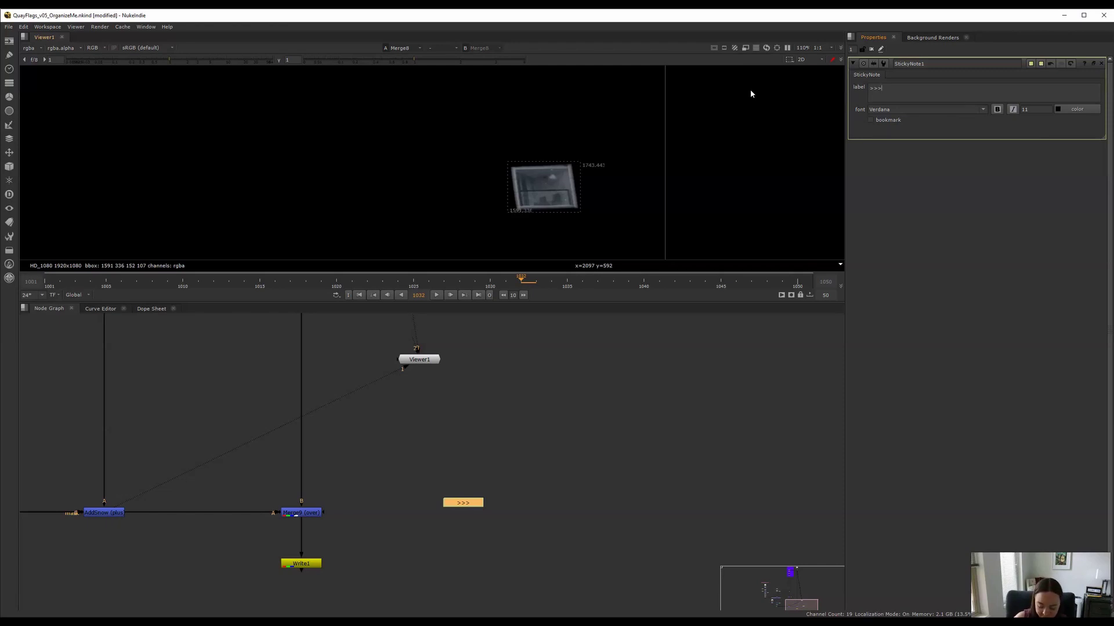
text(Add Snow Here)
Set the sticky note's font size to 30 and place the note directly under the AddSnow merge.
double_click(1031, 110)
text(30)
key(Return)
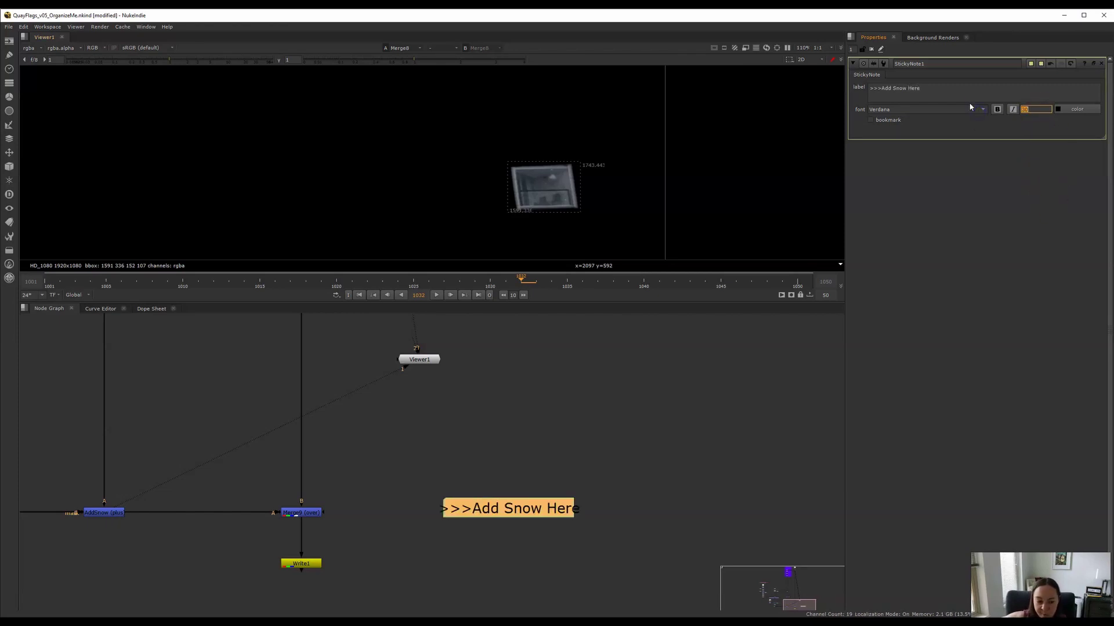
middle_drag(483, 491, 552, 479)
scroll(616, 485, down, 2)
drag(617, 484, 345, 506)
Duplicate the sticky note beside the Write node and change the copy's text to "1. Add Even More Snow!!".
key(ctrl+c)
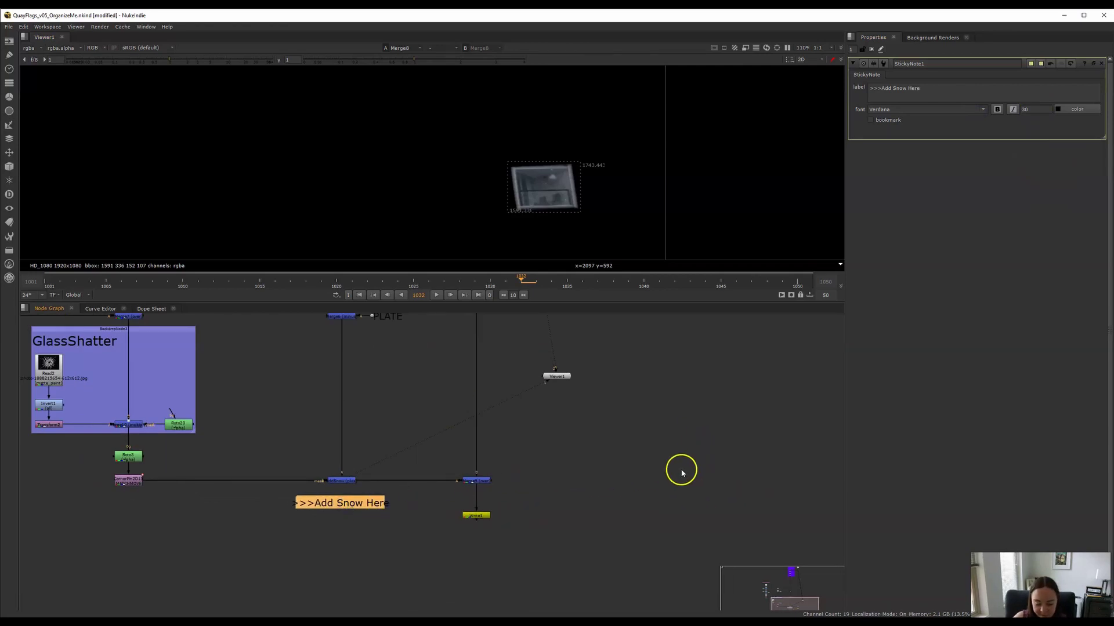
key(ctrl+v)
drag(584, 528, 566, 522)
double_click(574, 516)
drag(935, 96, 749, 90)
drag(947, 91, 807, 83)
text(1. A)
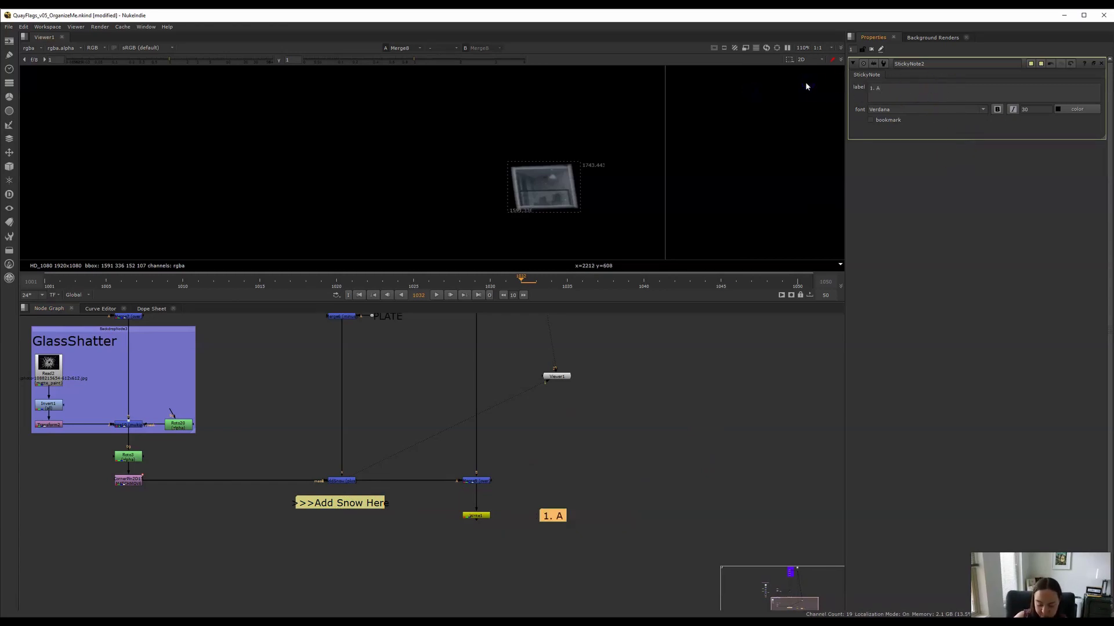
text(dd Even Mor)
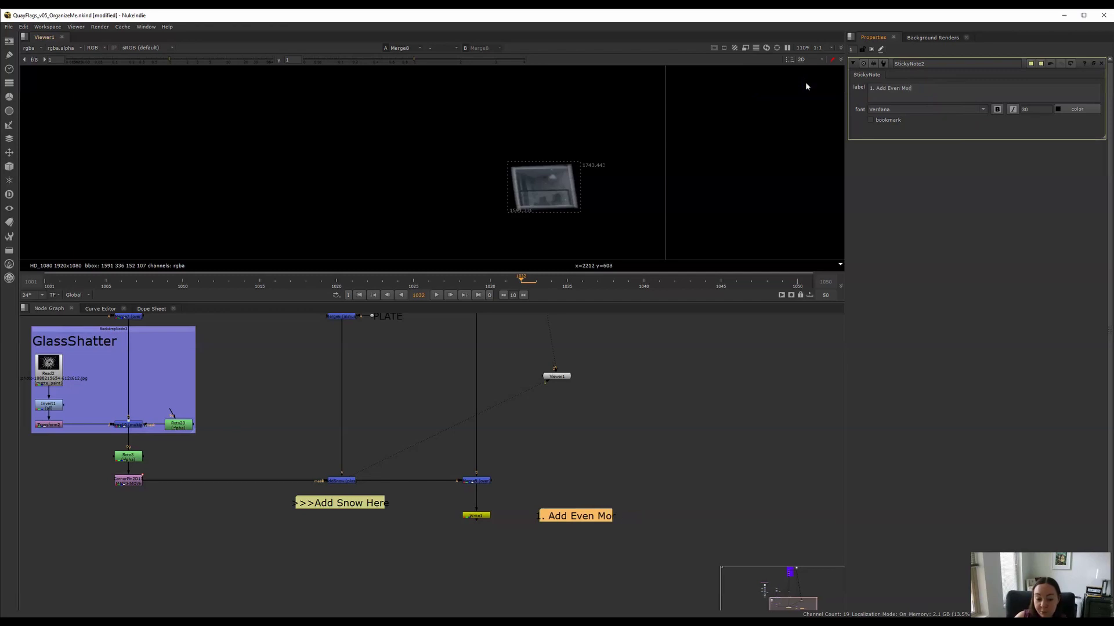
text(e Snow!!)
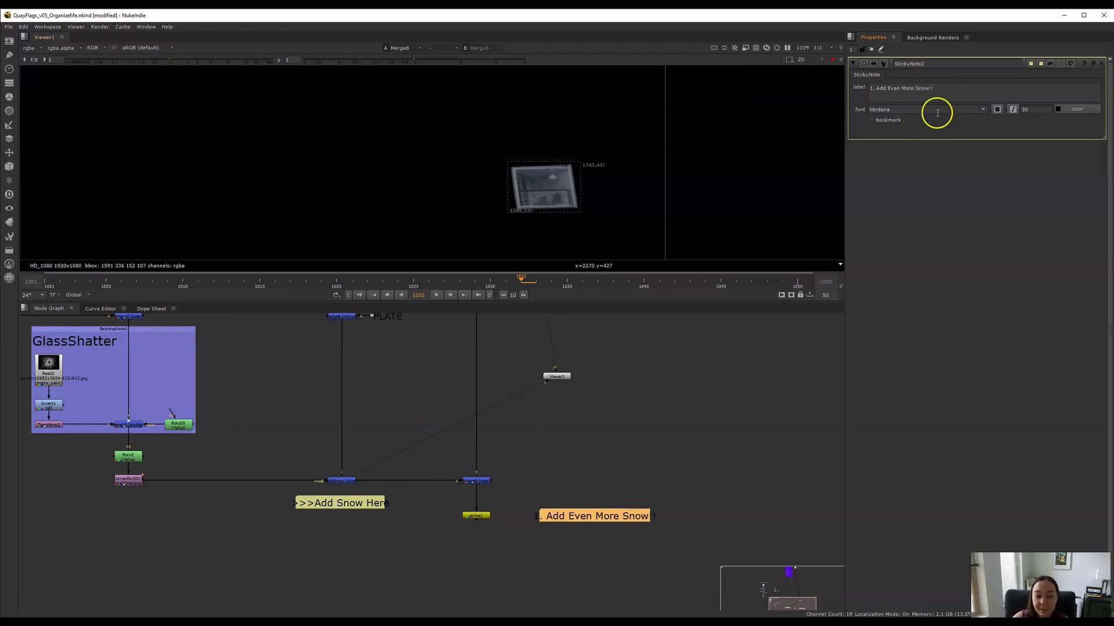
Recolour the "1. Add Even More Snow!!" sticky note to magenta.
click(1030, 64)
drag(860, 360, 865, 389)
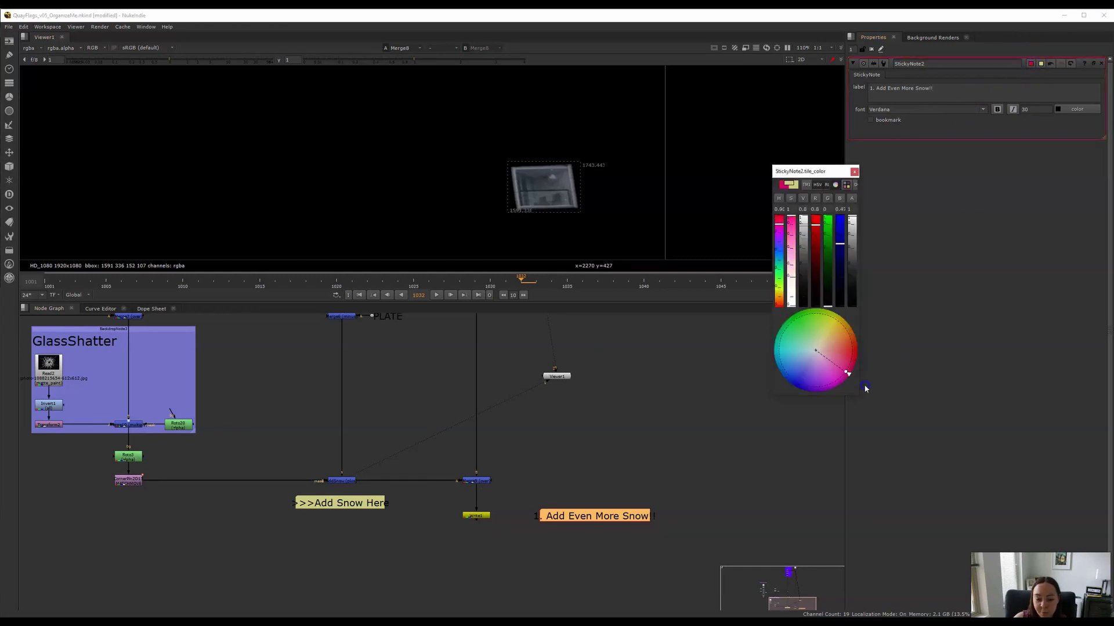
click(738, 482)
click(854, 171)
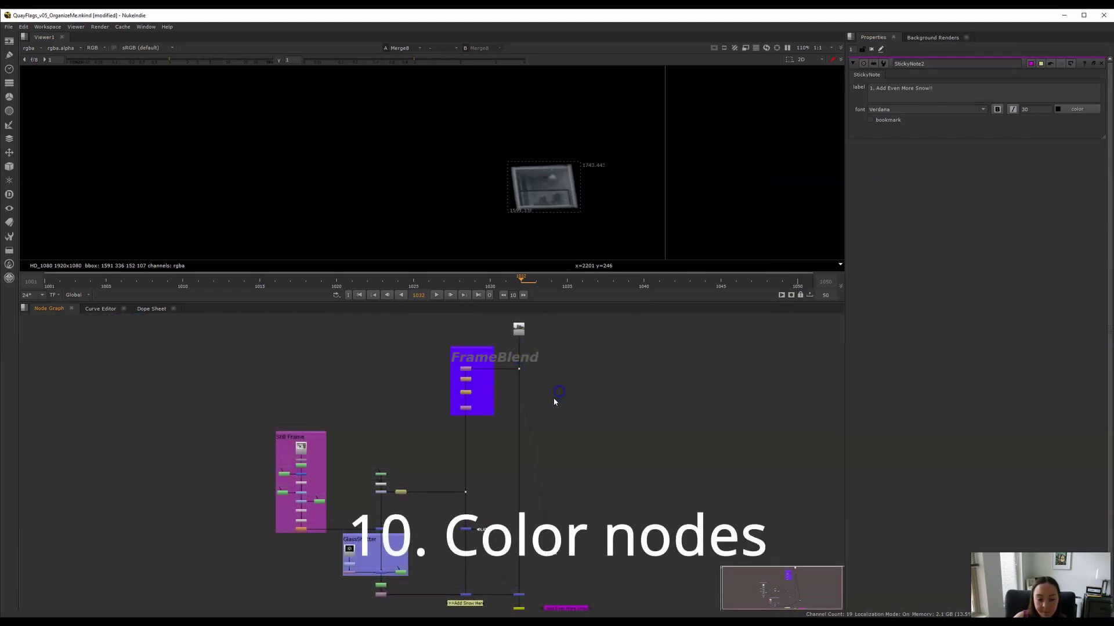
Recolour the Read1 plate node above the FrameBlend backdrop to bright green.
middle_drag(557, 390, 545, 444)
scroll(538, 388, up, 5)
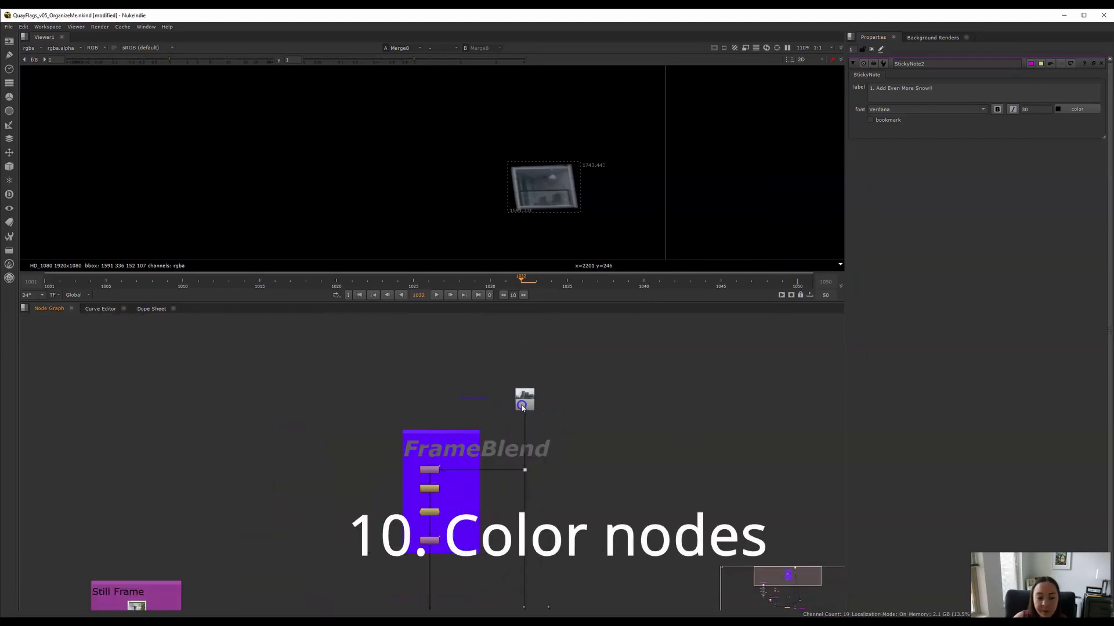
double_click(535, 399)
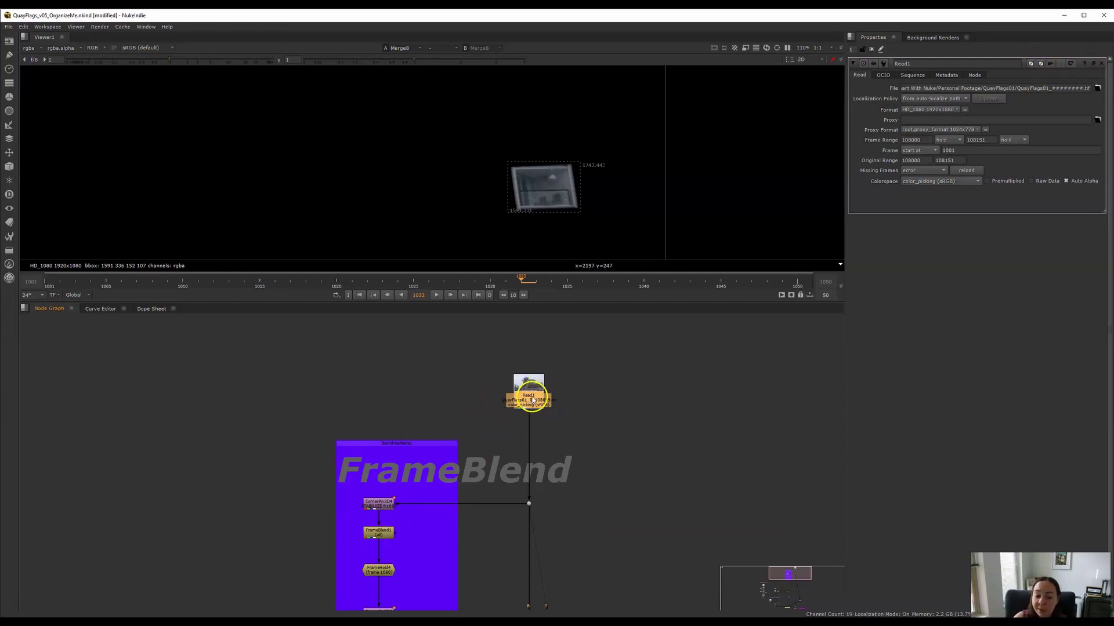
click(1033, 64)
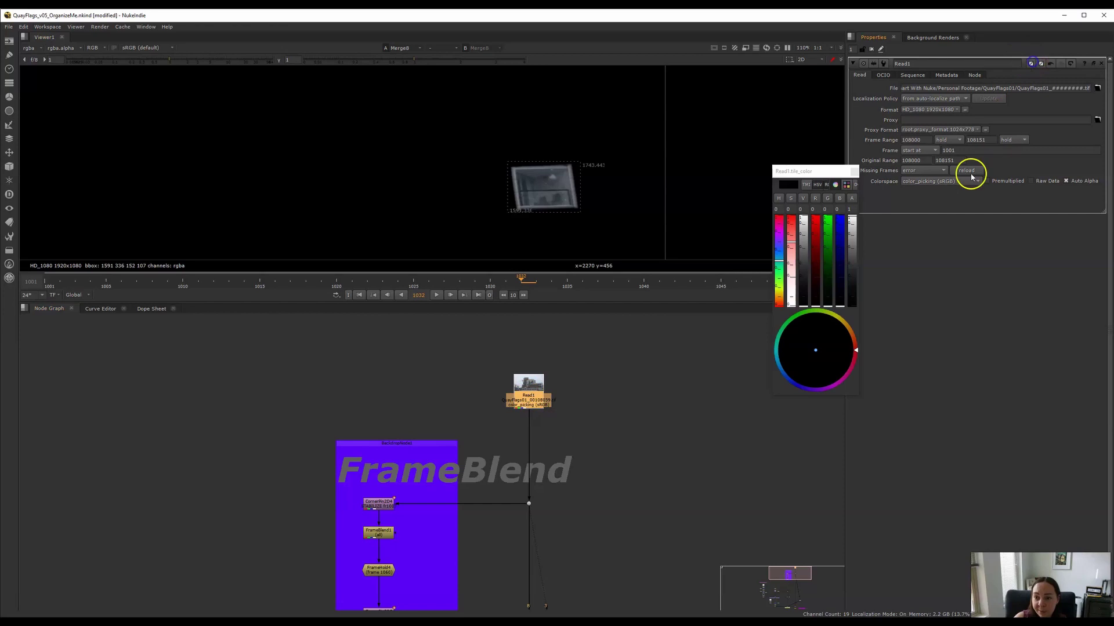
click(827, 219)
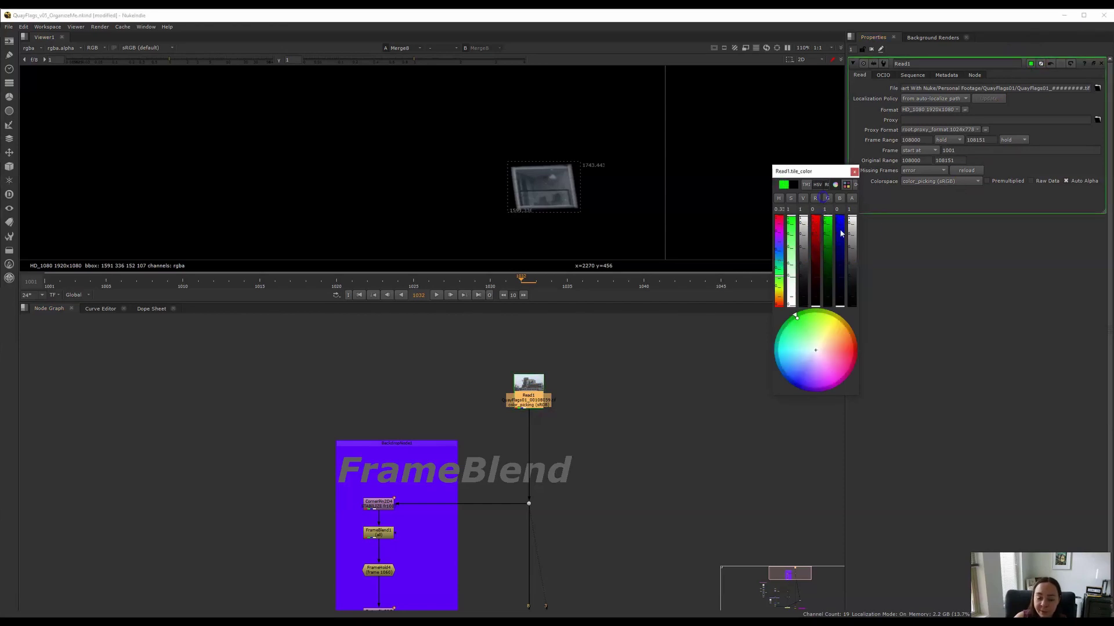
click(853, 172)
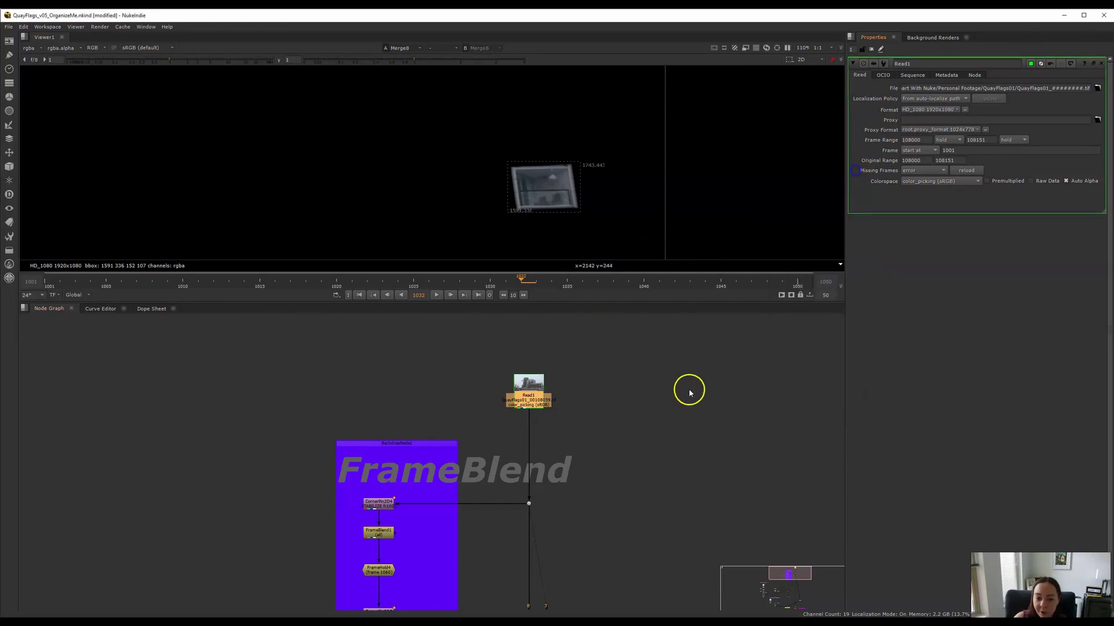
Examine the main pipe from the Read1 node down to Write1 and open the AddSnow merge's properties.
scroll(562, 400, down, 5)
scroll(533, 388, up, 5)
click(537, 344)
scroll(566, 435, down, 3)
middle_drag(535, 434, 518, 325)
scroll(543, 495, up, 8)
click(506, 482)
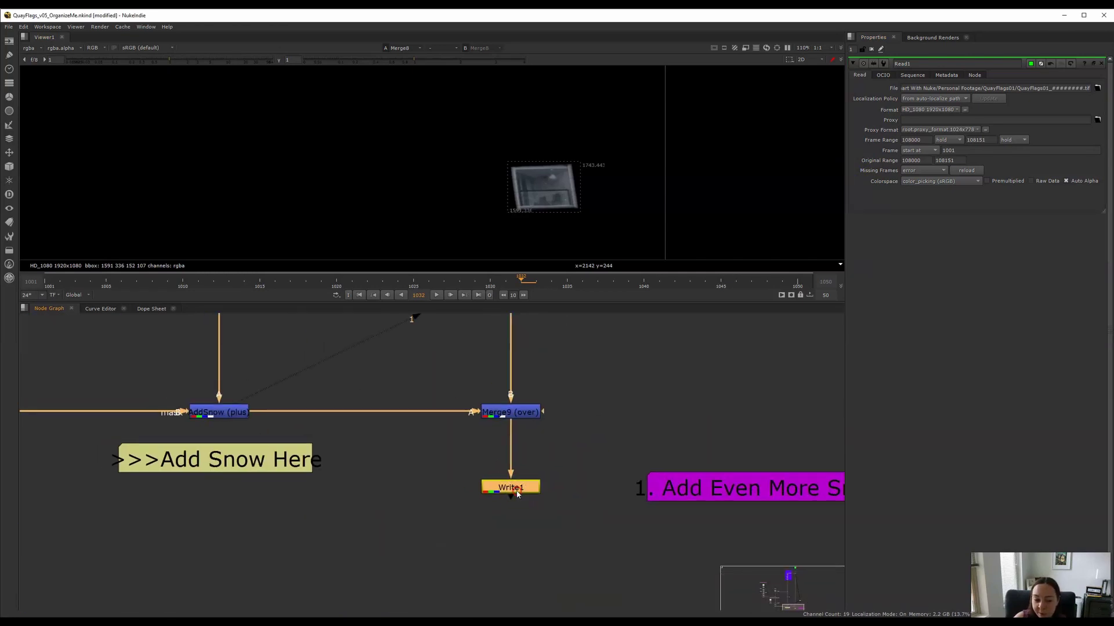
scroll(524, 529, down, 4)
scroll(380, 507, up, 3)
double_click(510, 472)
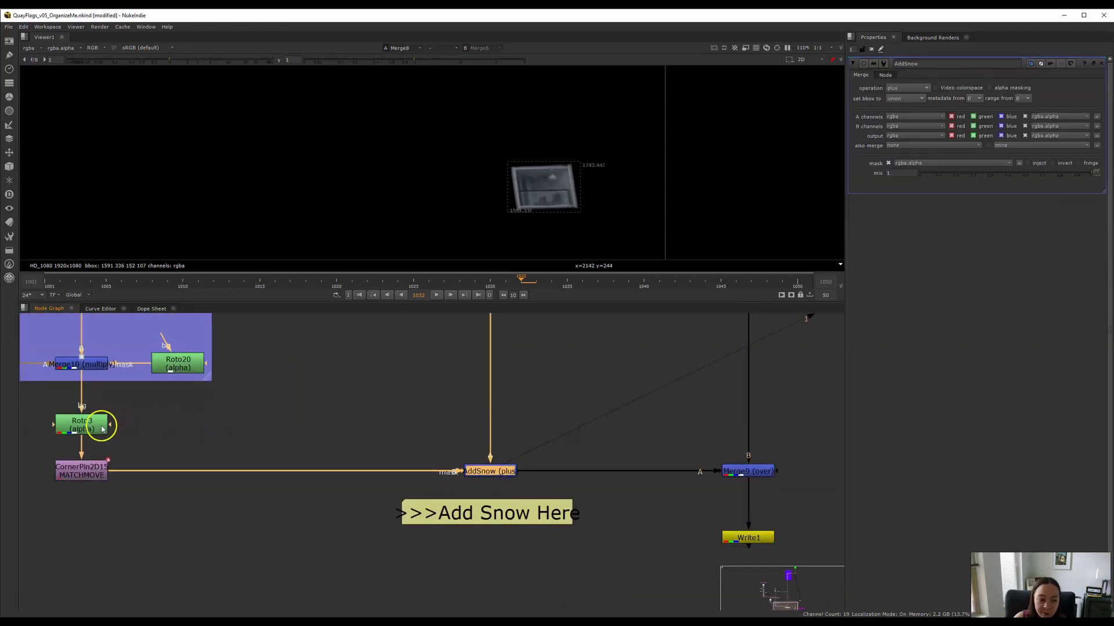
Recolour the Roto20 mask node in the GlassShatter backdrop to red.
middle_drag(351, 429, 587, 521)
double_click(418, 462)
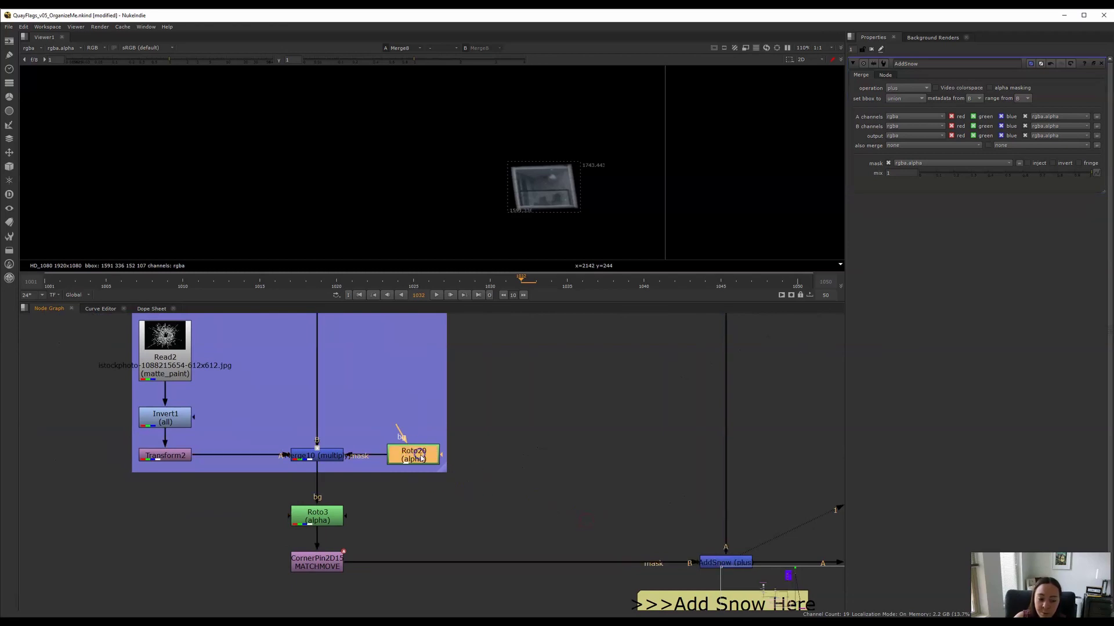
click(1031, 63)
click(817, 236)
click(853, 171)
Rename the red Roto20 node in the GlassShatter backdrop as FixMe.
double_click(914, 63)
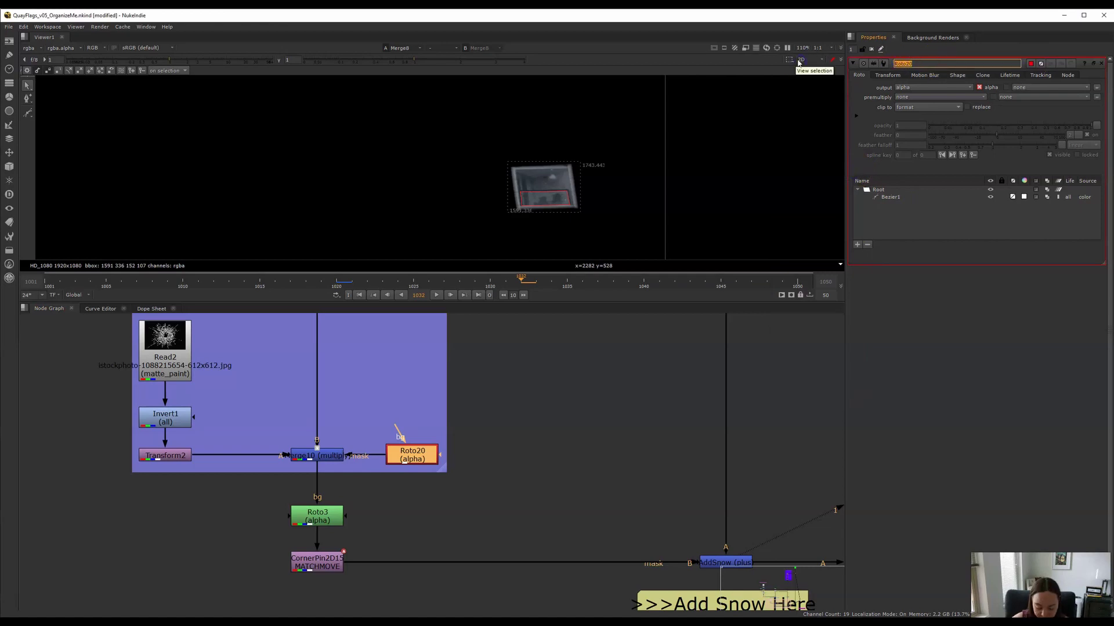
text(Fla)
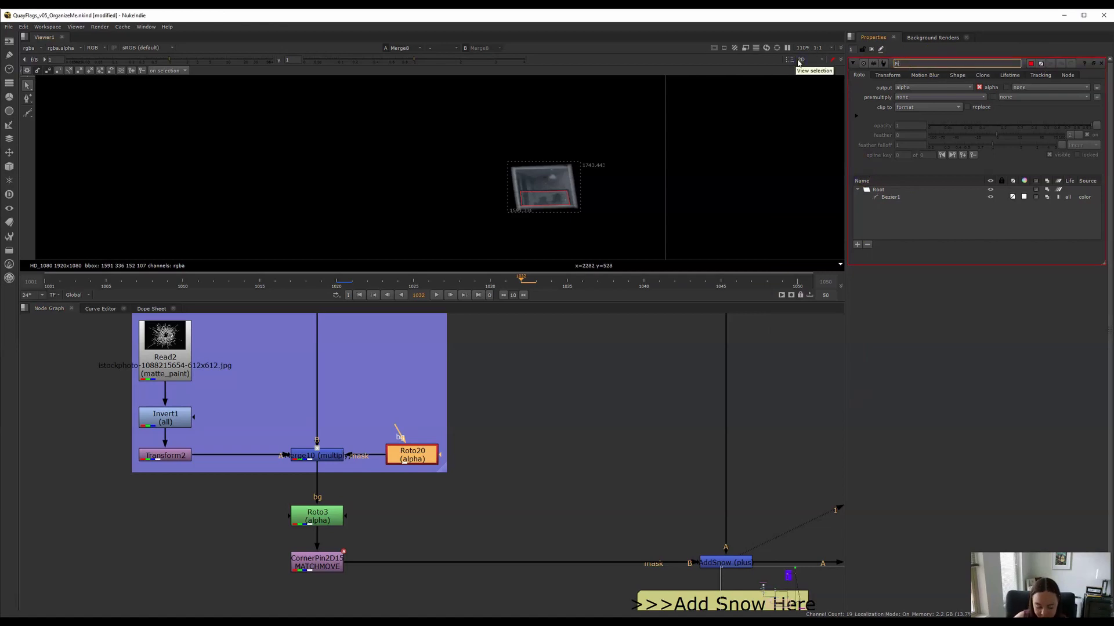
click(492, 448)
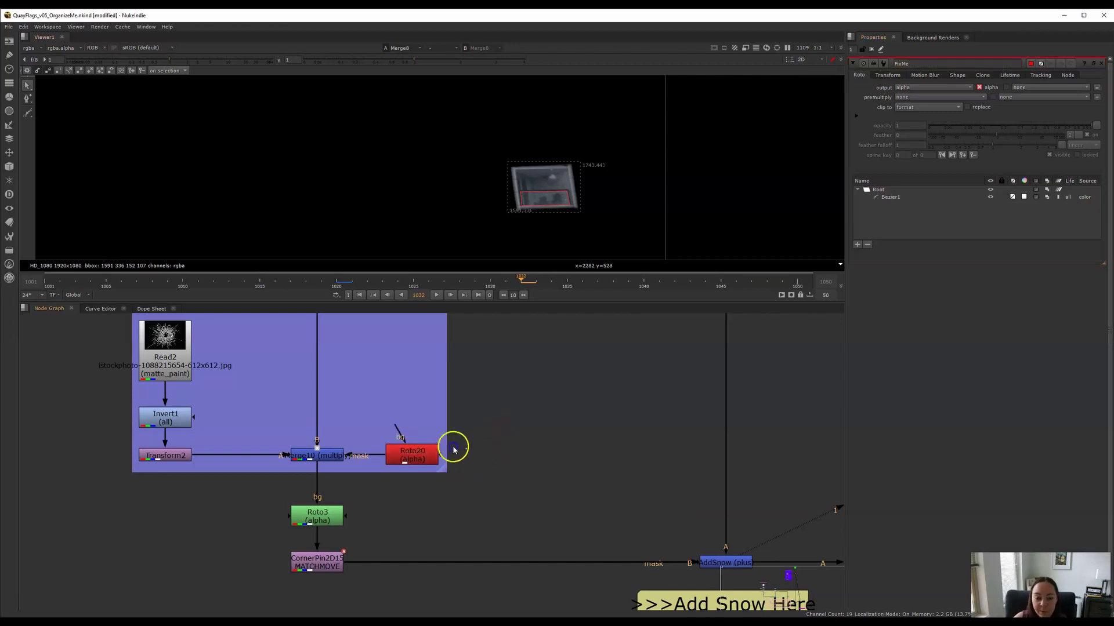
Check how the red roto node in the GlassShatter backdrop stands out within the whole script.
drag(432, 464, 428, 463)
click(456, 503)
middle_drag(448, 481, 471, 498)
scroll(470, 500, down, 4)
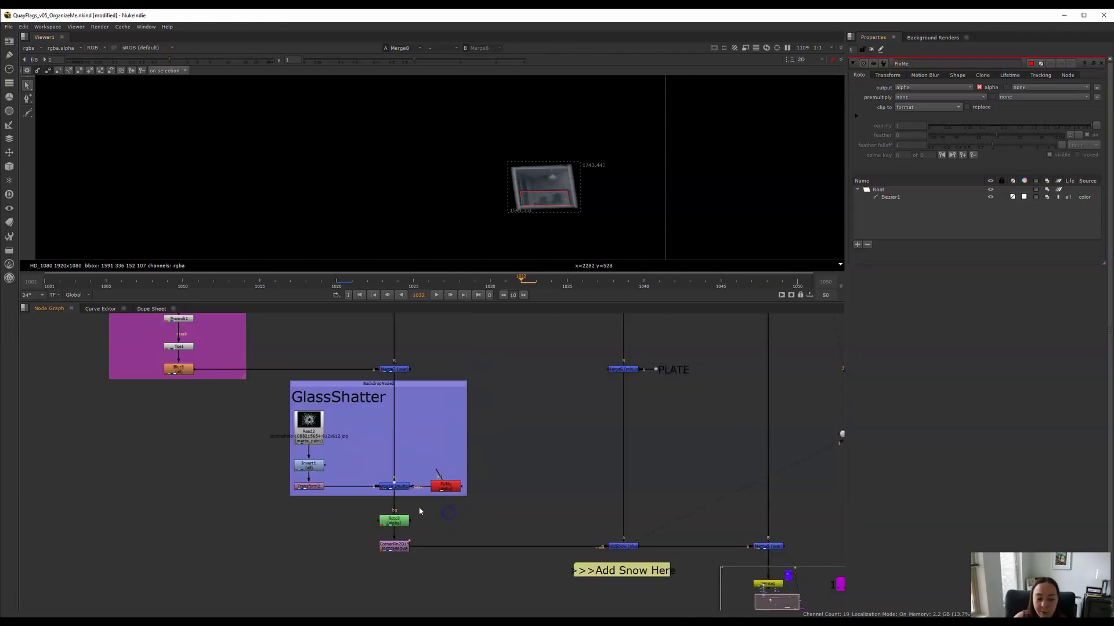
drag(416, 462, 483, 512)
click(456, 515)
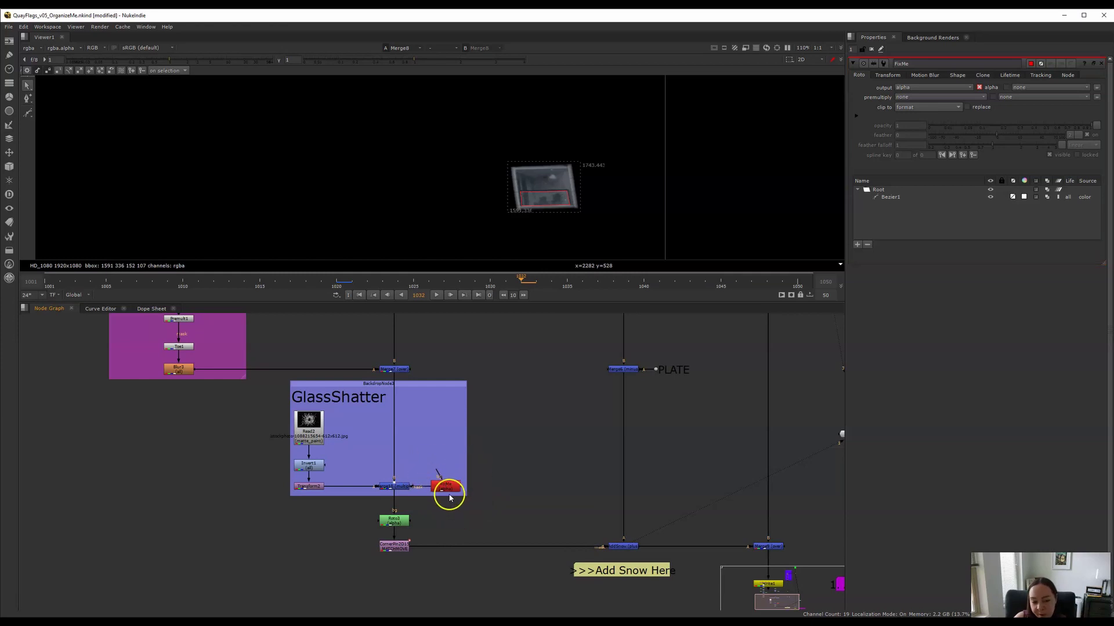
scroll(394, 487, down, 4)
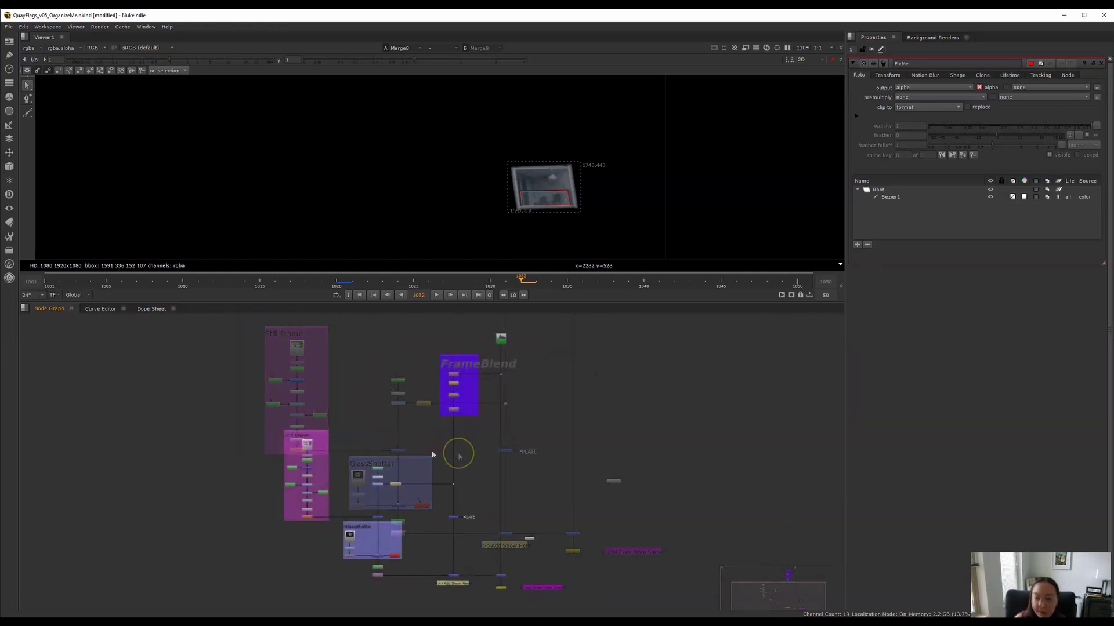